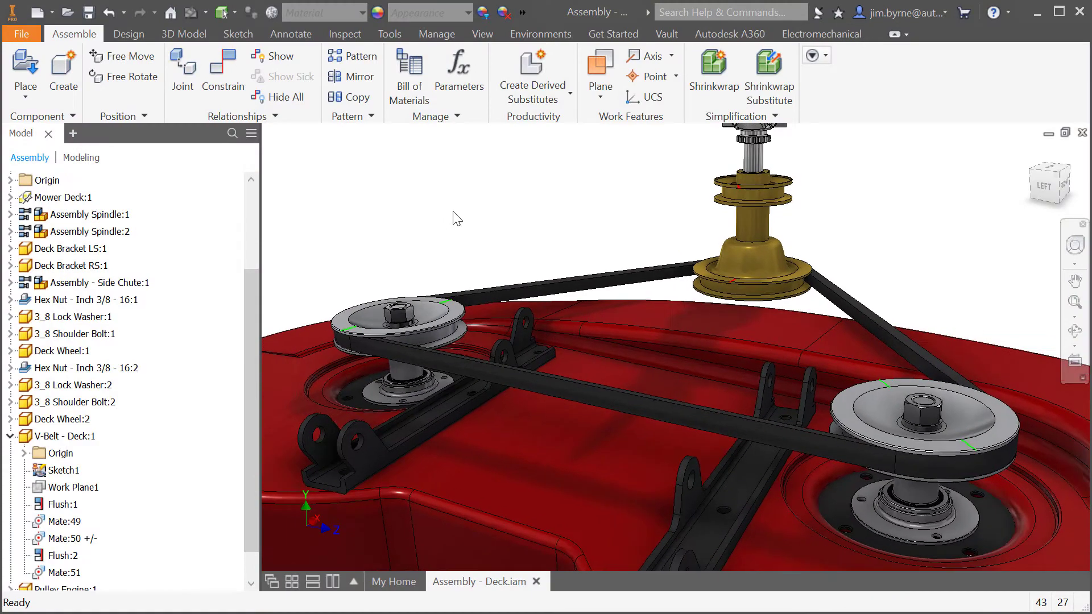
# - Edit V-Belt - Deck:1 in place and open Sketch1 under Sweep1 for editing
pyautogui.click(542, 285)
pyautogui.rightClick(542, 285)
pyautogui.click(549, 330)
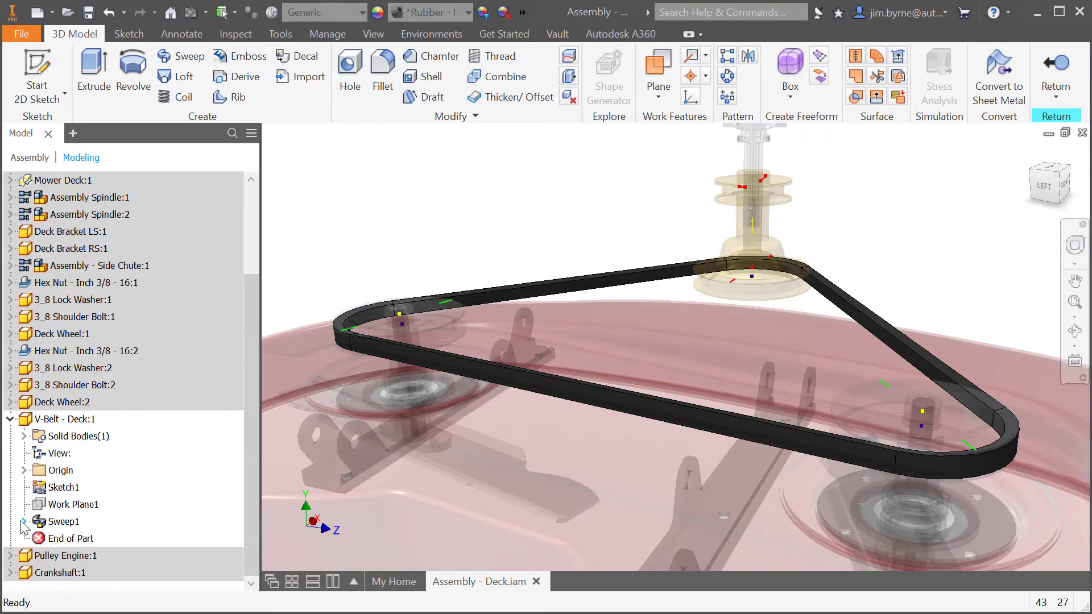
pyautogui.click(23, 522)
pyautogui.rightClick(68, 539)
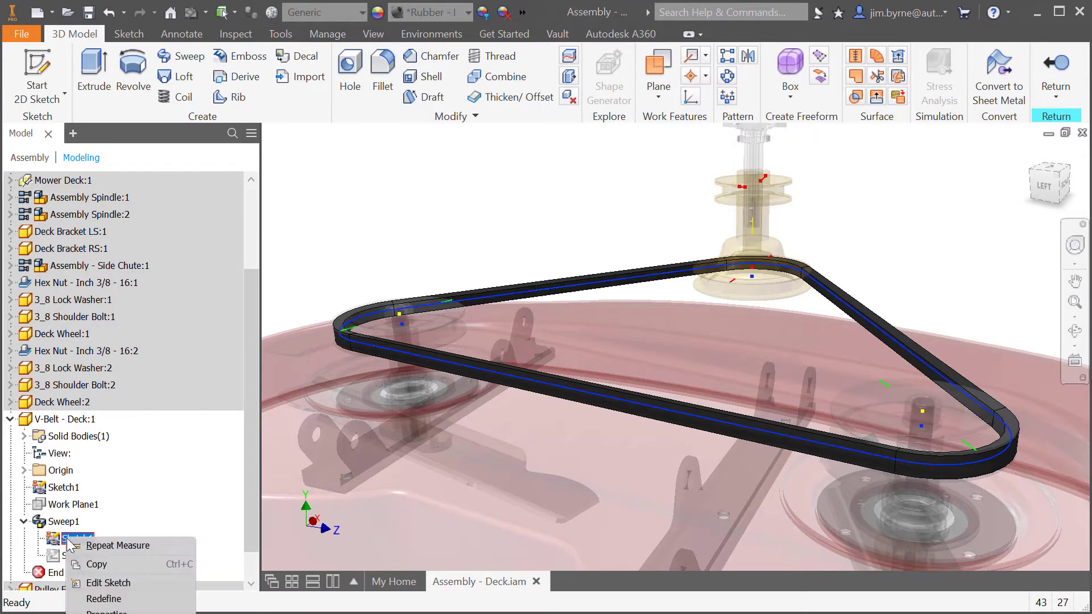
pyautogui.click(77, 585)
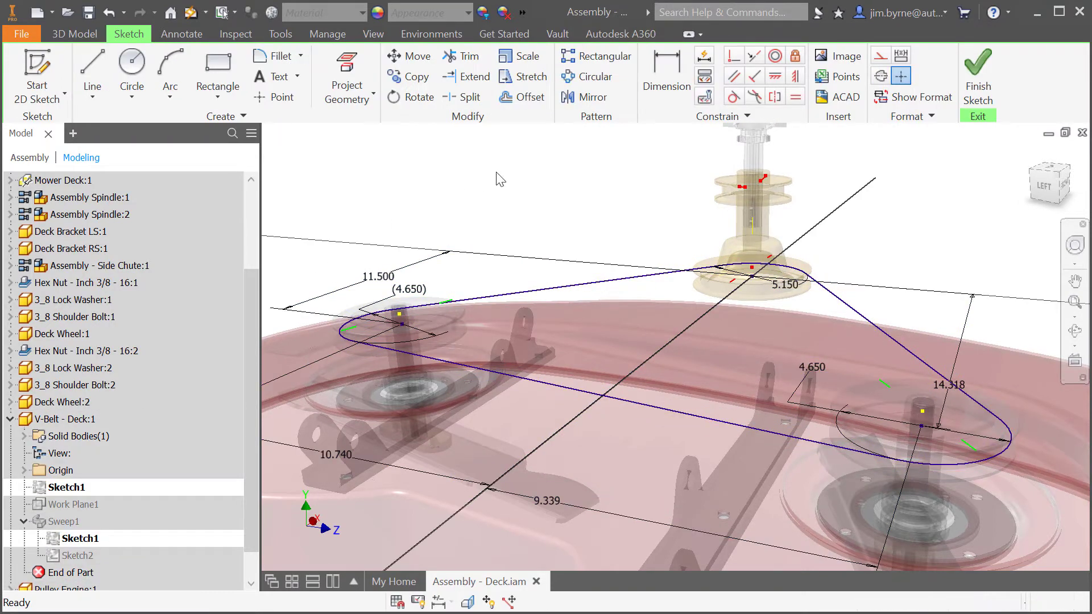
# - Measure the upper belt line and top pulley arc, accumulating 15.733 in and 4.746 in
pyautogui.rightClick(497, 174)
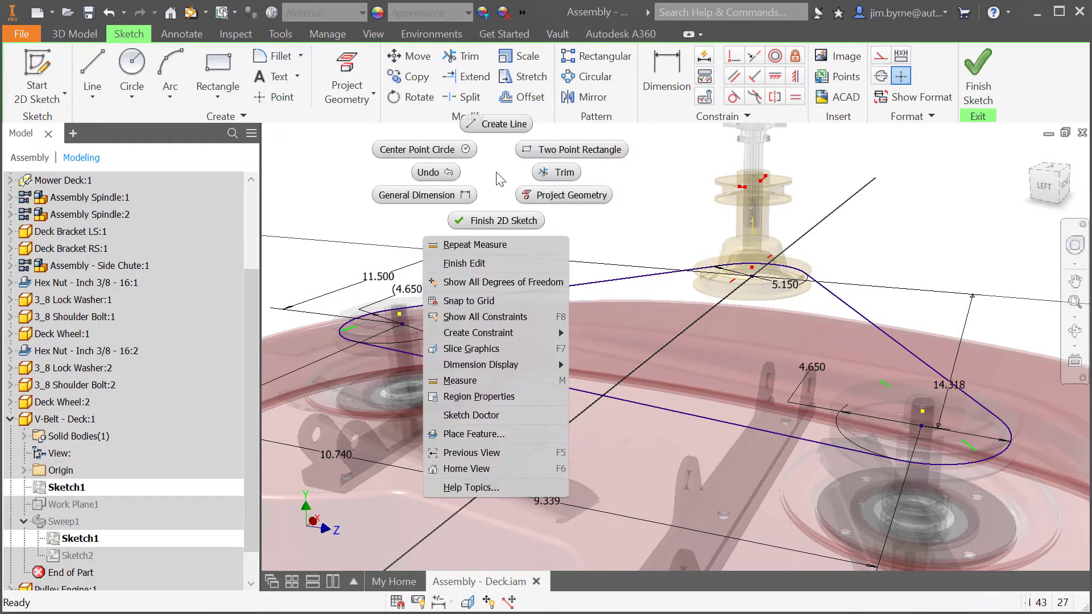
pyautogui.click(480, 383)
pyautogui.click(679, 273)
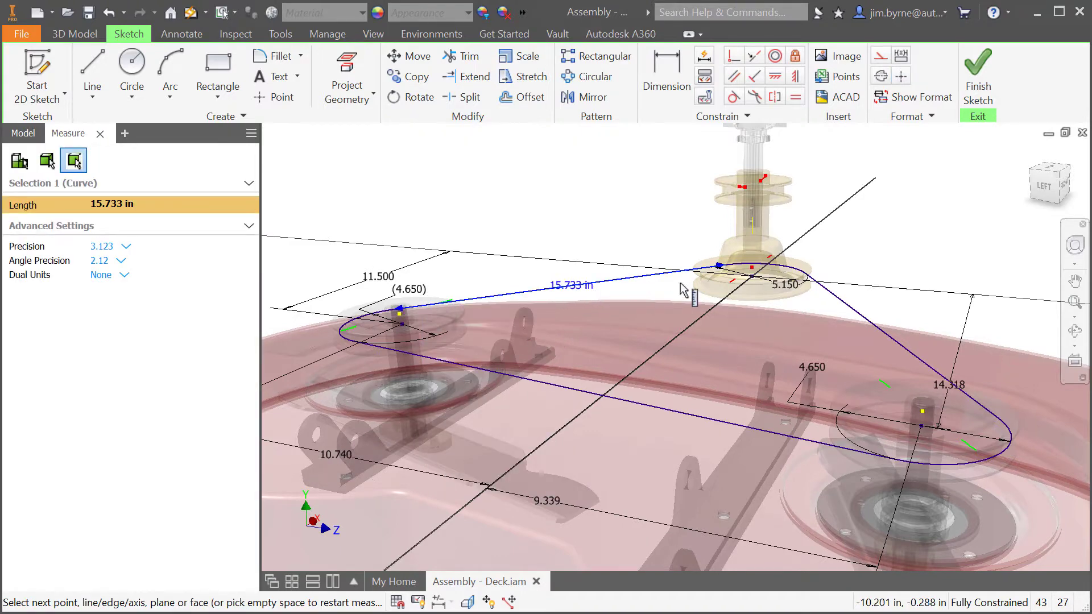
pyautogui.click(742, 268)
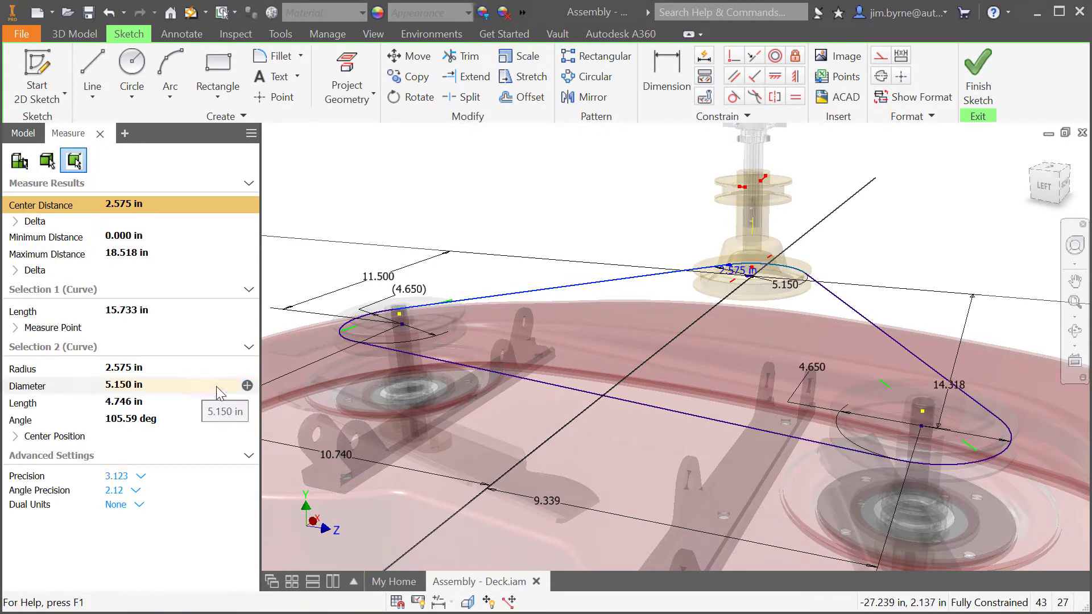
pyautogui.click(246, 310)
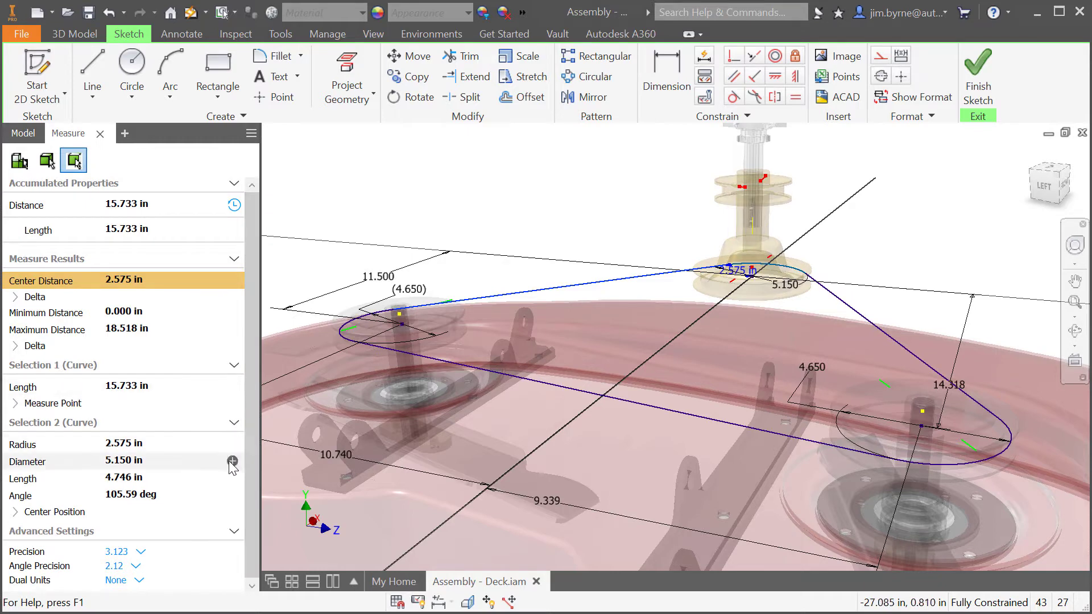
pyautogui.click(232, 478)
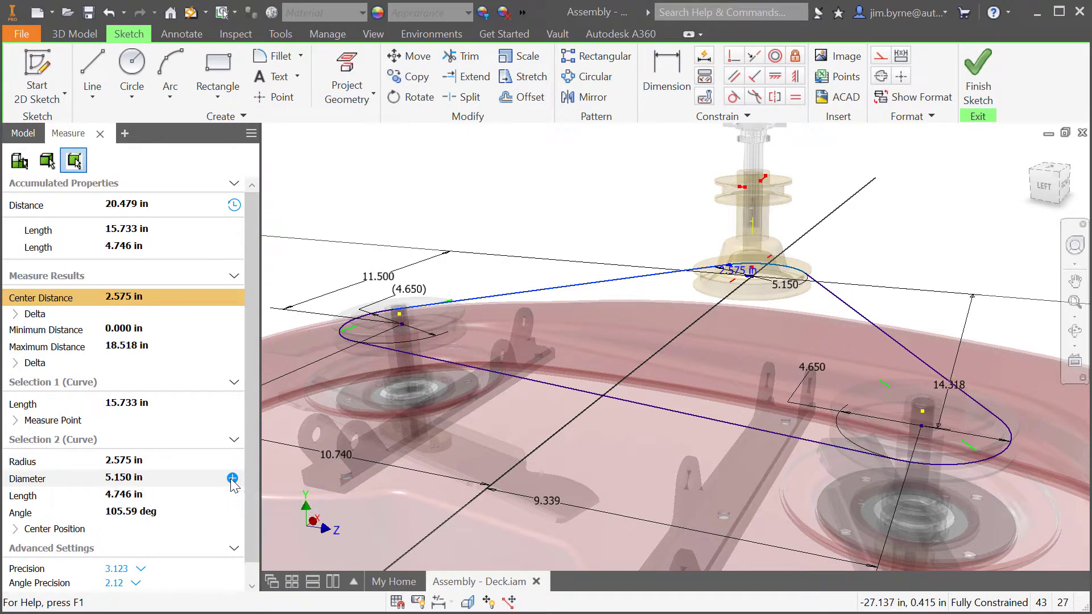
# - Add the diagonal line (17.093 in) and lower-right arc (5.286 in) to the total
pyautogui.click(841, 304)
pyautogui.click(988, 464)
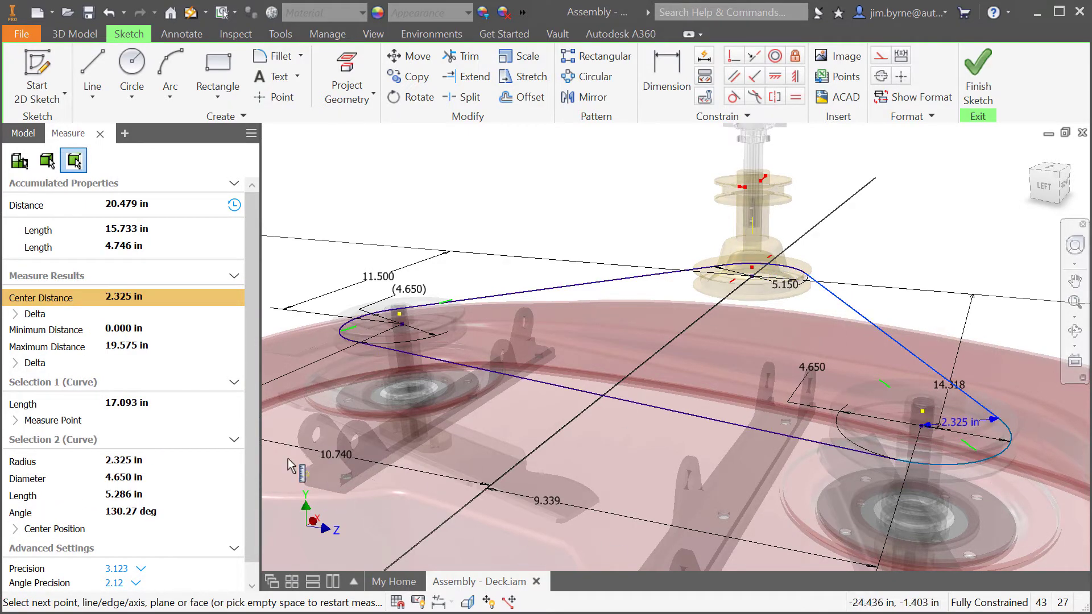
pyautogui.click(233, 403)
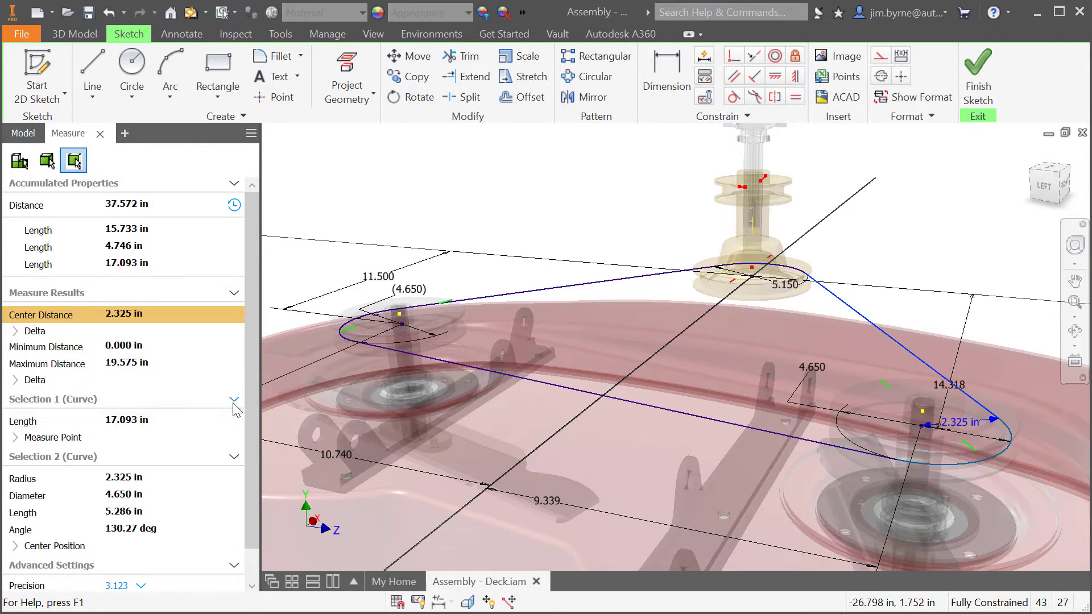
pyautogui.click(232, 512)
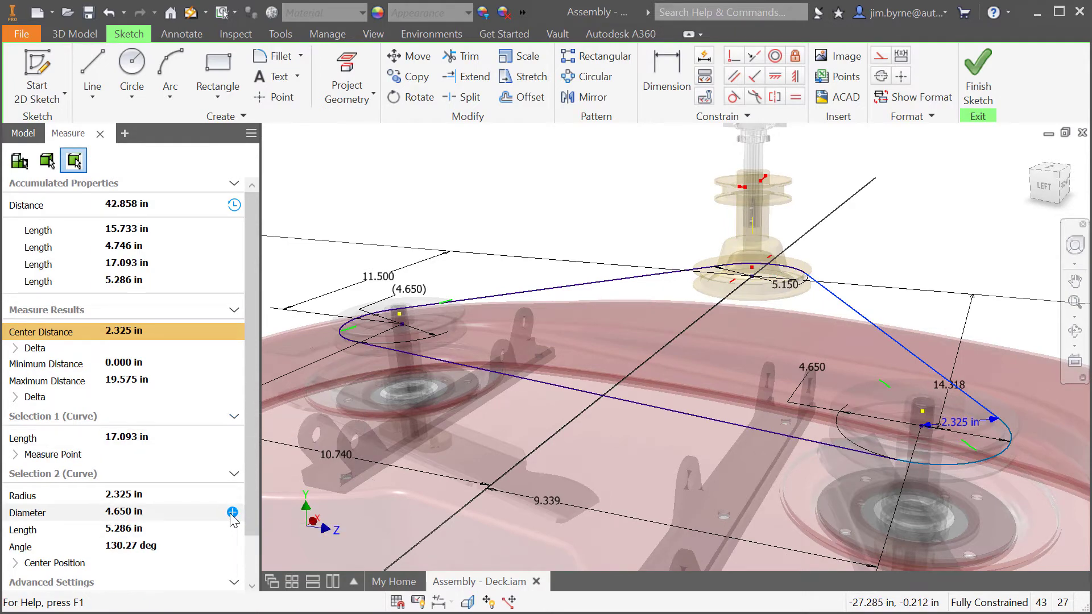
# - Add the lower line (20.276 in) and upper-left arc (5.038 in), removing the duplicate entry
pyautogui.click(474, 367)
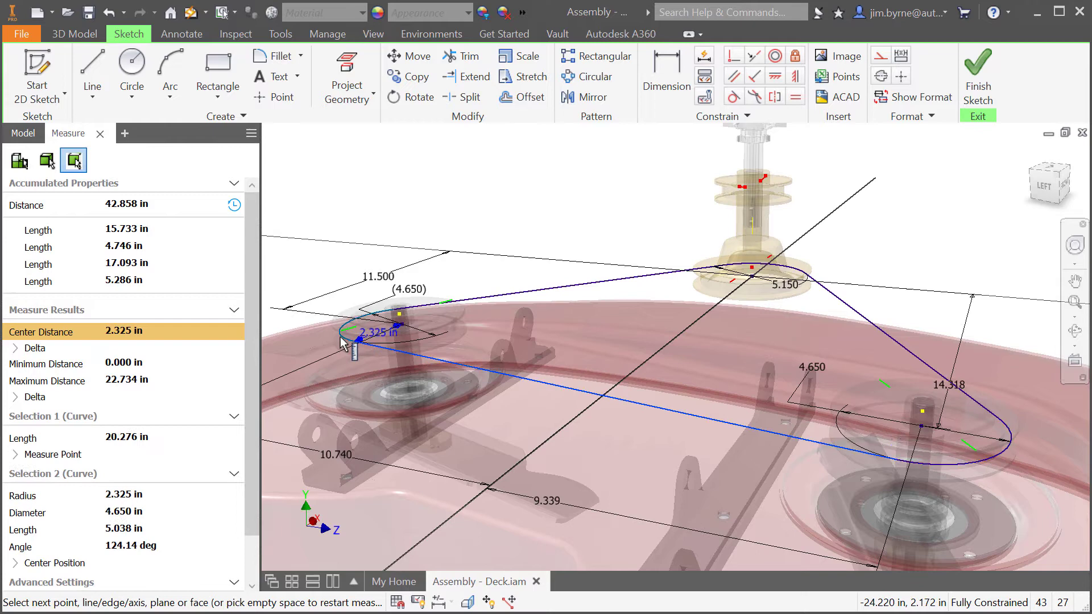
pyautogui.click(233, 438)
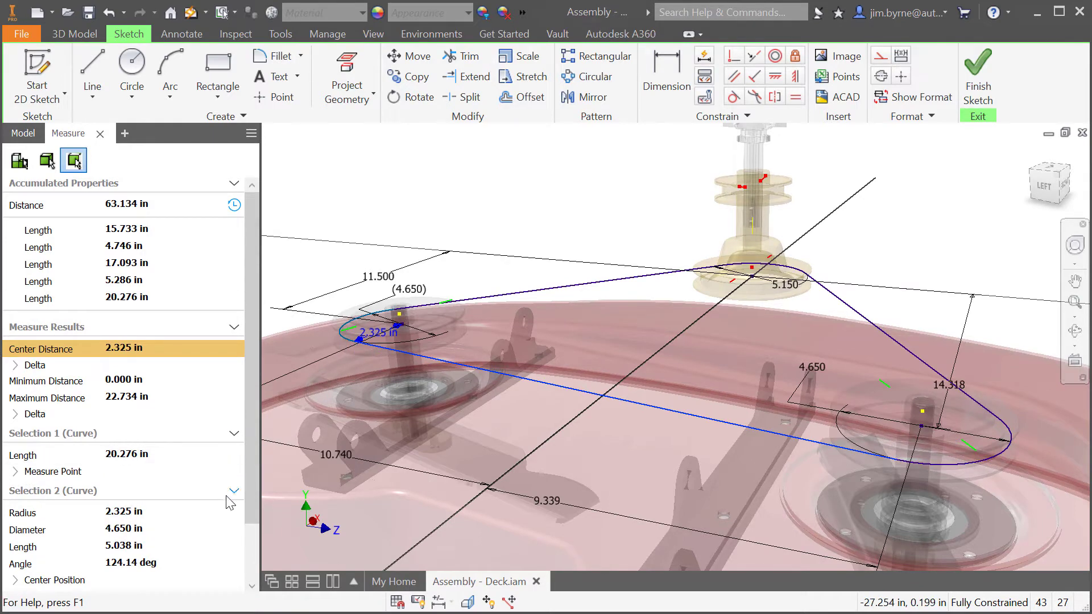
pyautogui.click(232, 546)
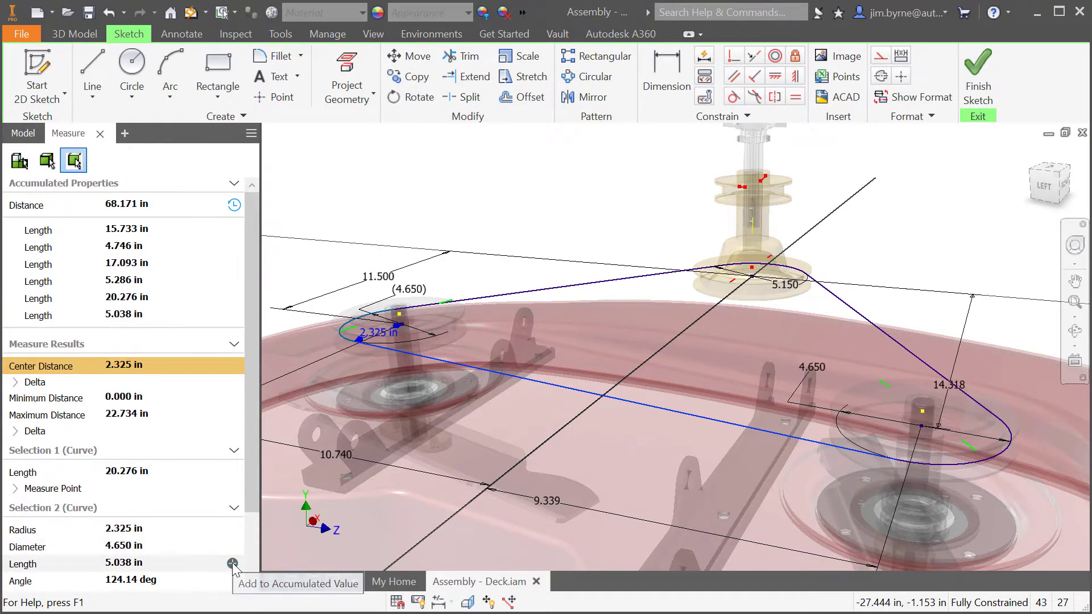
pyautogui.click(232, 563)
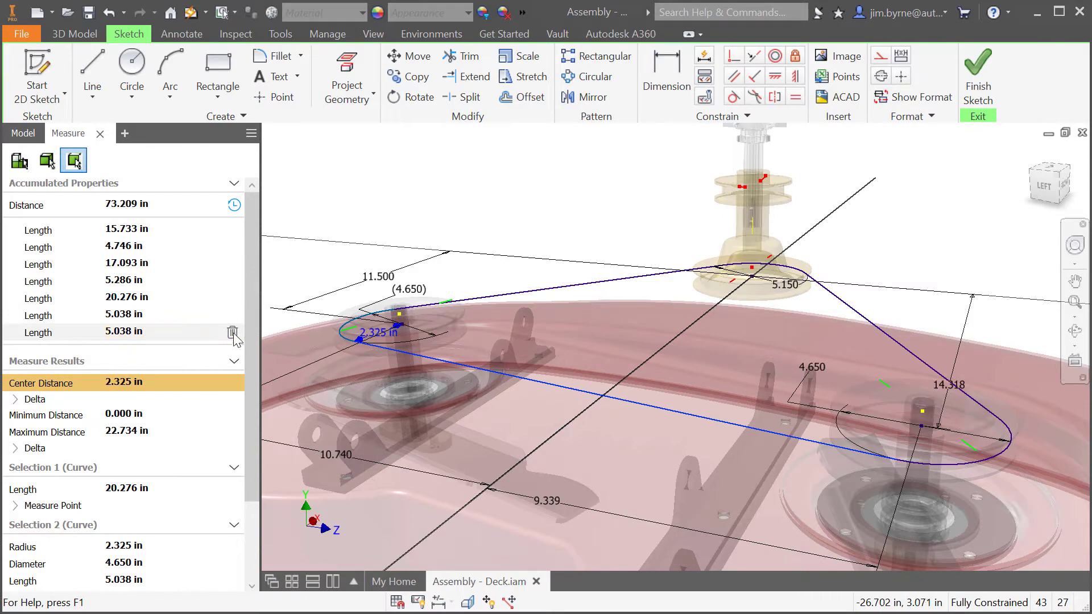
pyautogui.click(232, 334)
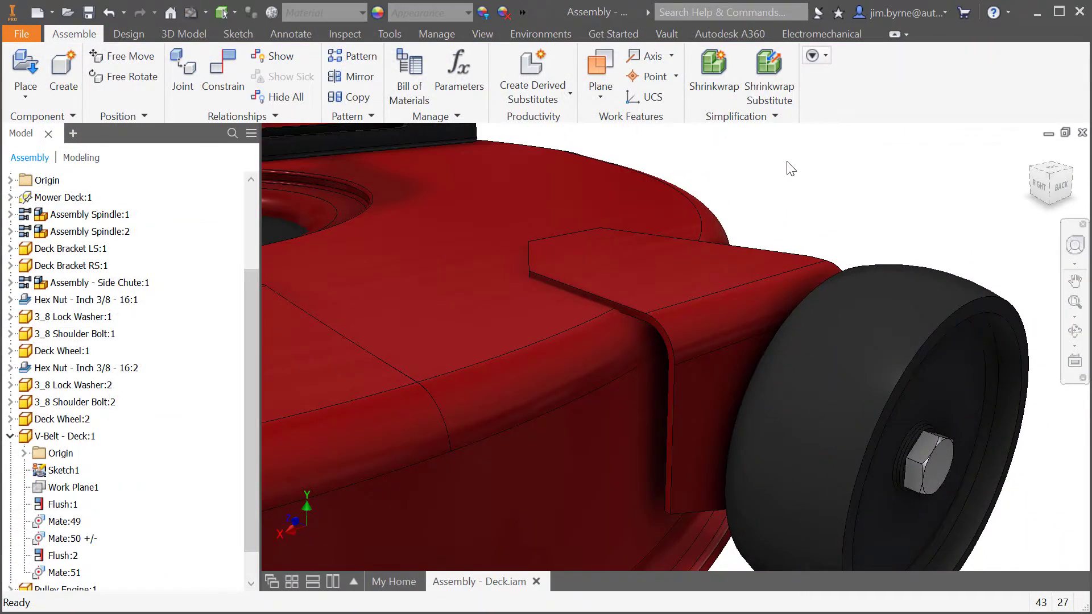
# - Accumulate the bracket's flat face 8.167, bend 2.481 and top face 9.052 in², then widen the panel
pyautogui.rightClick(791, 168)
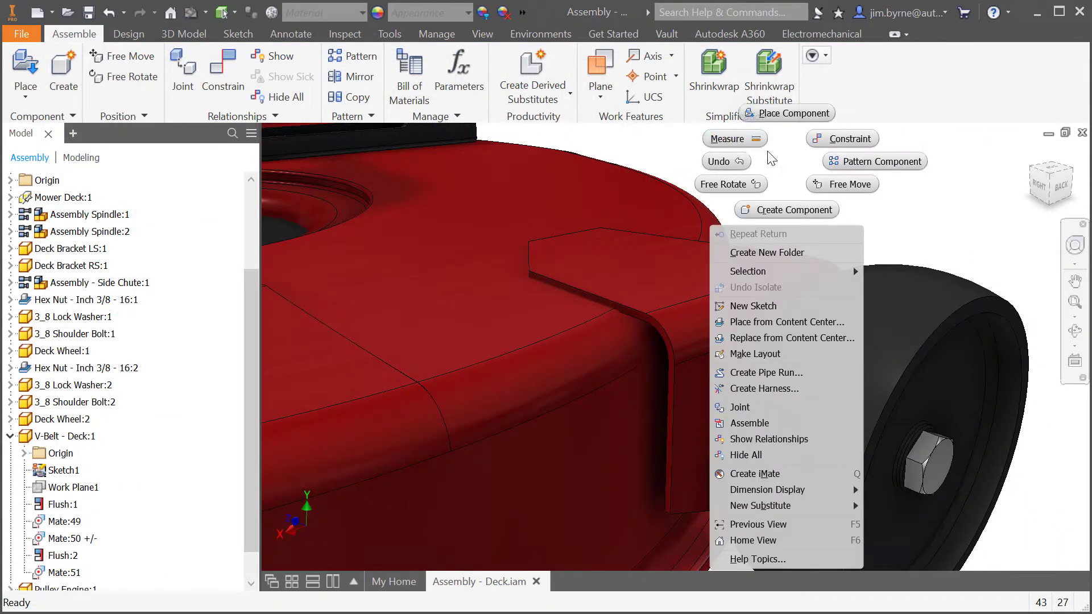
pyautogui.click(746, 484)
pyautogui.click(729, 382)
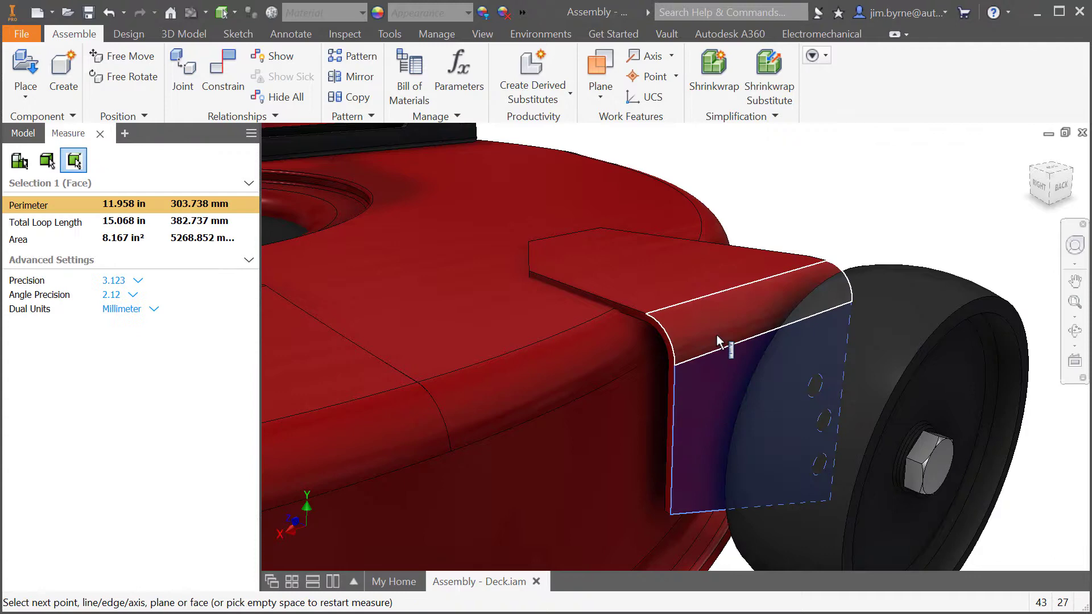
pyautogui.click(713, 327)
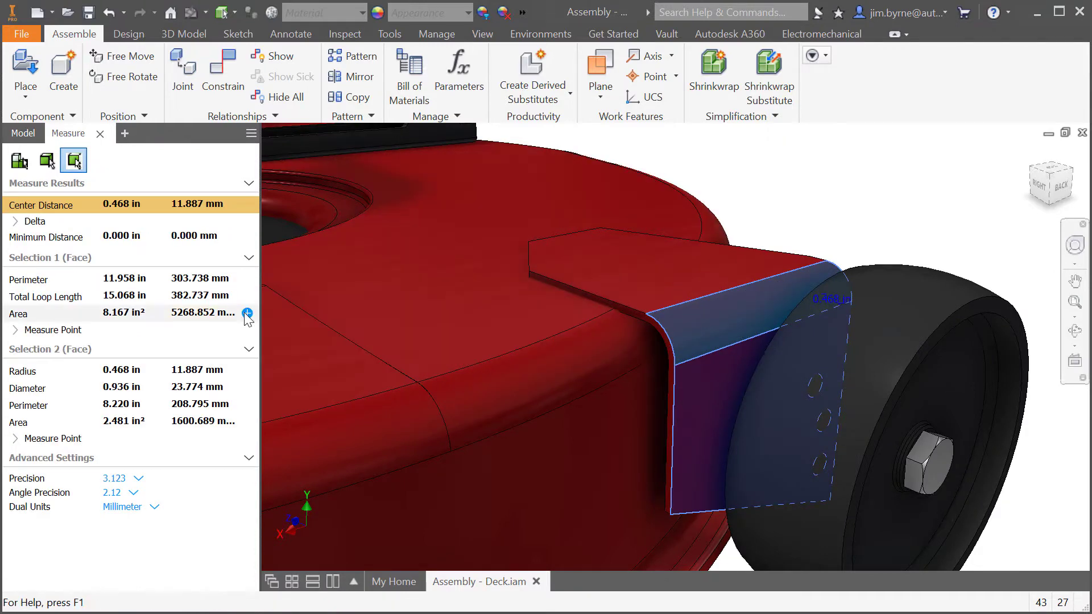
pyautogui.click(251, 312)
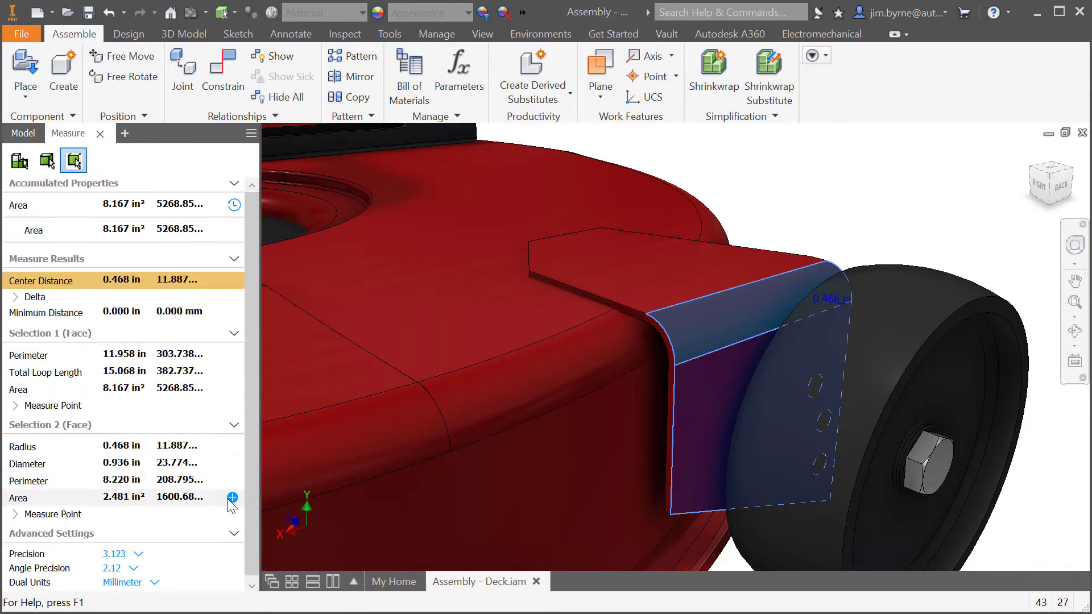
pyautogui.click(232, 496)
pyautogui.click(604, 284)
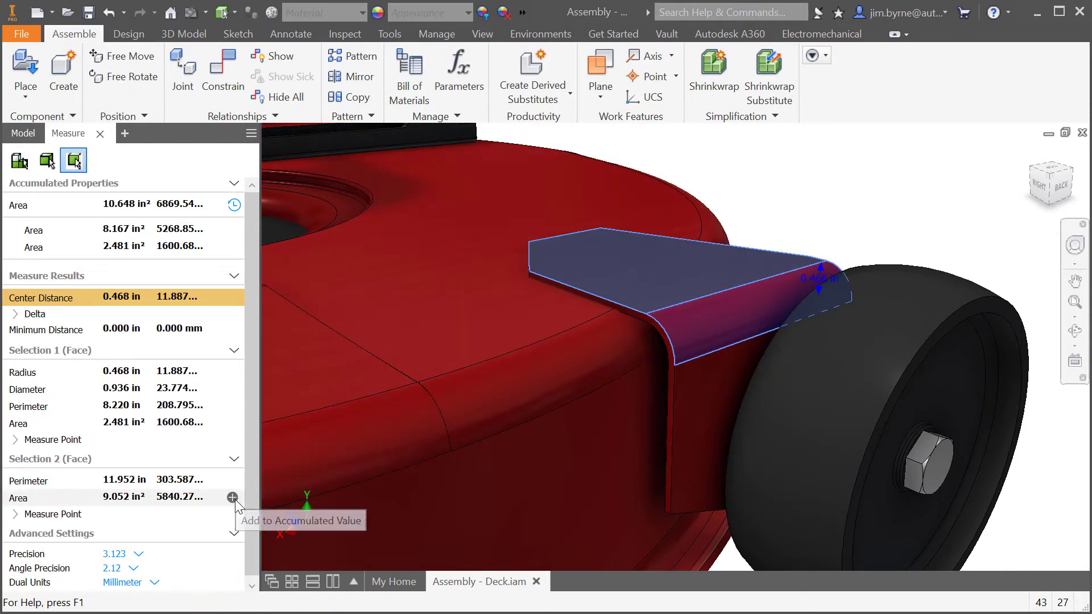
pyautogui.click(234, 498)
pyautogui.moveTo(261, 285); pyautogui.dragTo(325, 288)
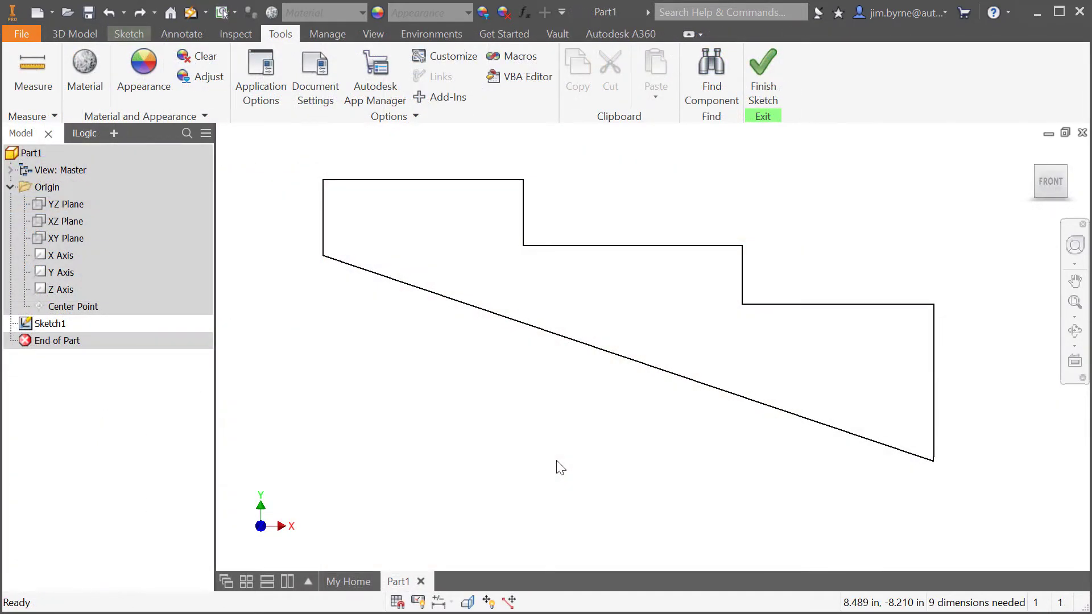
# - Place a trial 7.000 width dimension on the sloped line, then undo it
pyautogui.rightClick(557, 465)
pyautogui.click(527, 479)
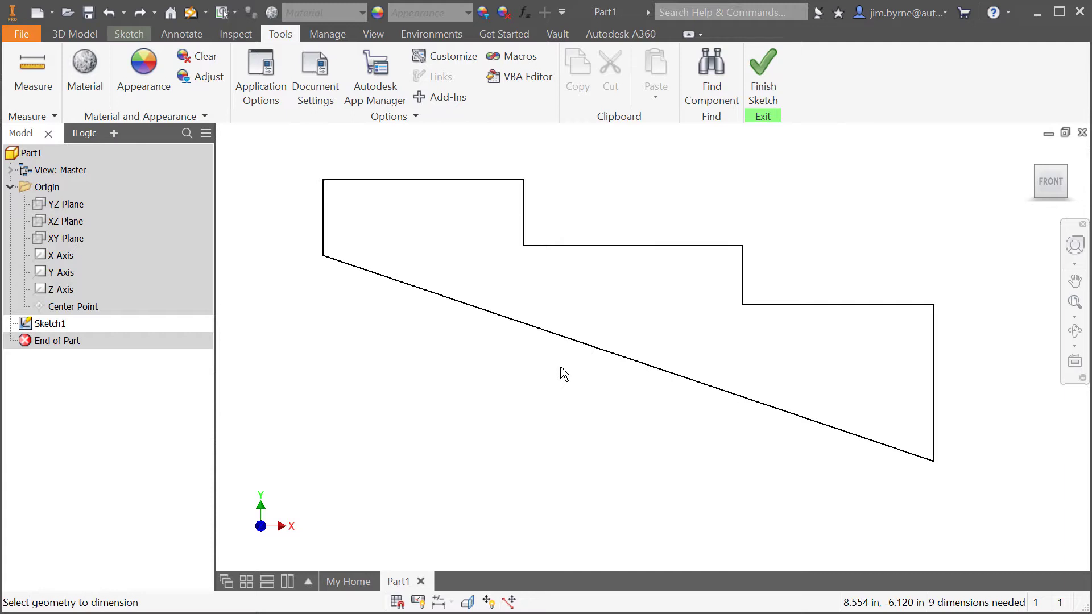
pyautogui.click(572, 340)
pyautogui.click(614, 533)
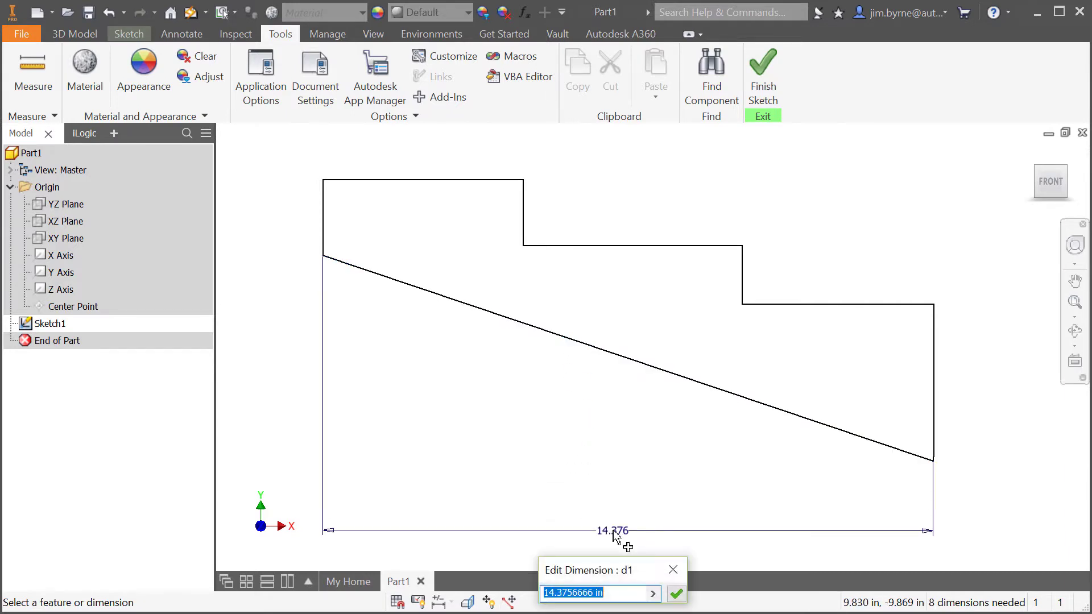
pyautogui.press('Return')
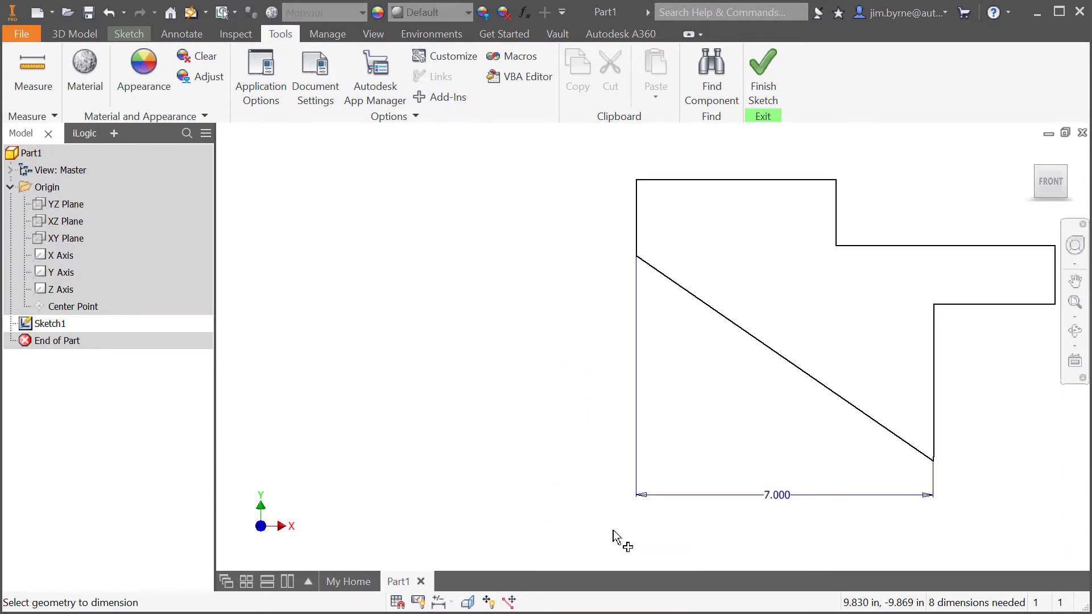
pyautogui.hotkey('ctrl', 'z')
# - Enable Auto-scale sketch geometries on initial dimension in Application Options
pyautogui.click(265, 88)
pyautogui.moveTo(773, 346); pyautogui.dragTo(773, 472)
pyautogui.click(357, 375)
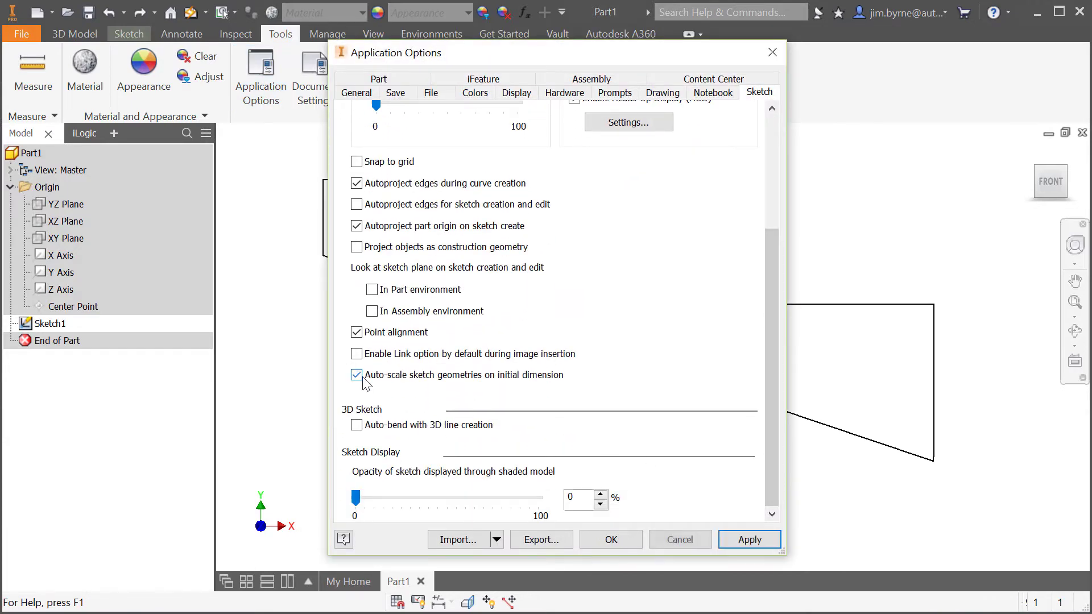
pyautogui.click(617, 545)
# - Dimension the slanted line to 7 so the whole profile scales
pyautogui.rightClick(582, 443)
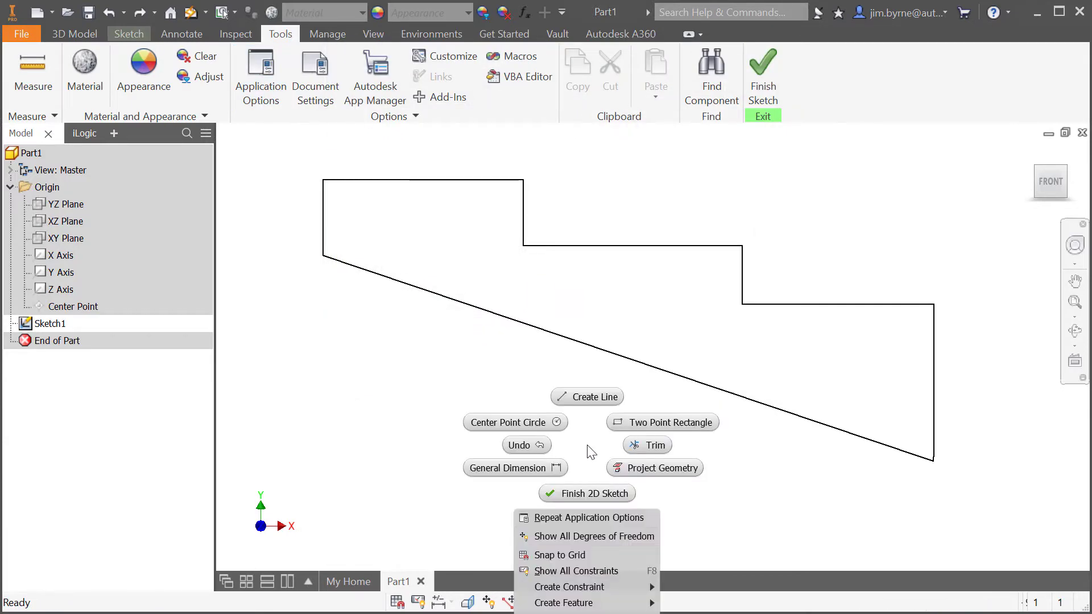
pyautogui.click(524, 468)
pyautogui.click(572, 344)
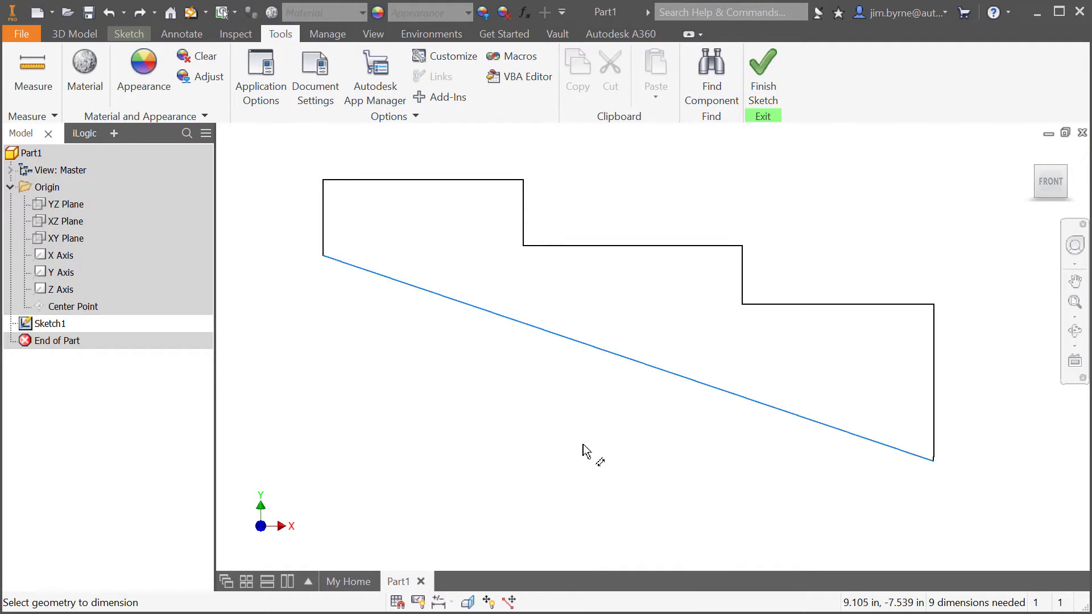
pyautogui.click(607, 523)
pyautogui.write('7')
pyautogui.press('Return')
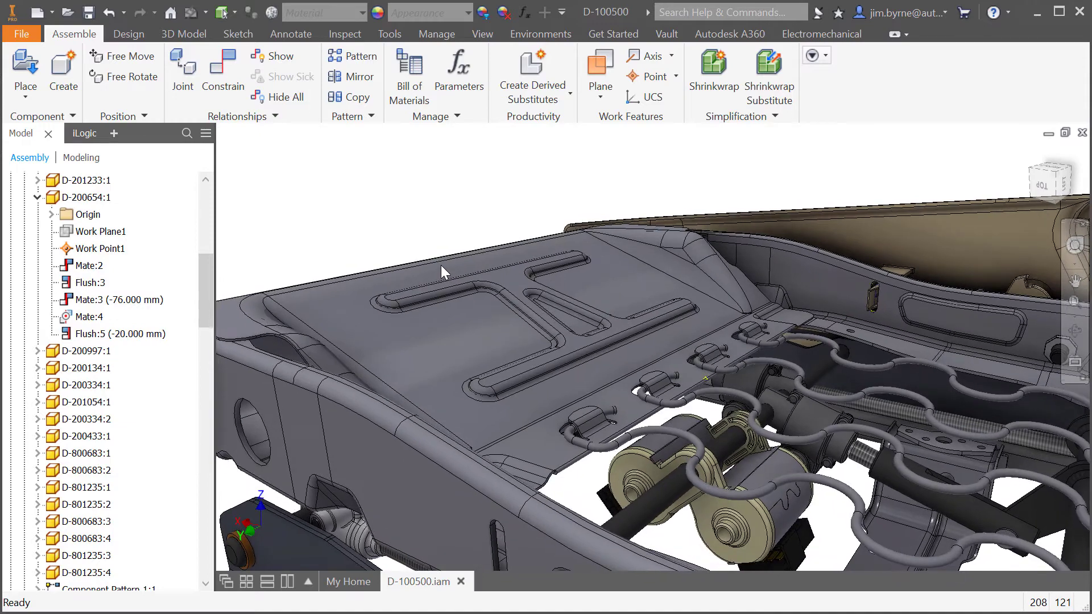
# - Edit seat pan D-200654:1 in place and make the H-shaped face's sketch visible
pyautogui.click(442, 258)
pyautogui.rightClick(443, 259)
pyautogui.click(438, 303)
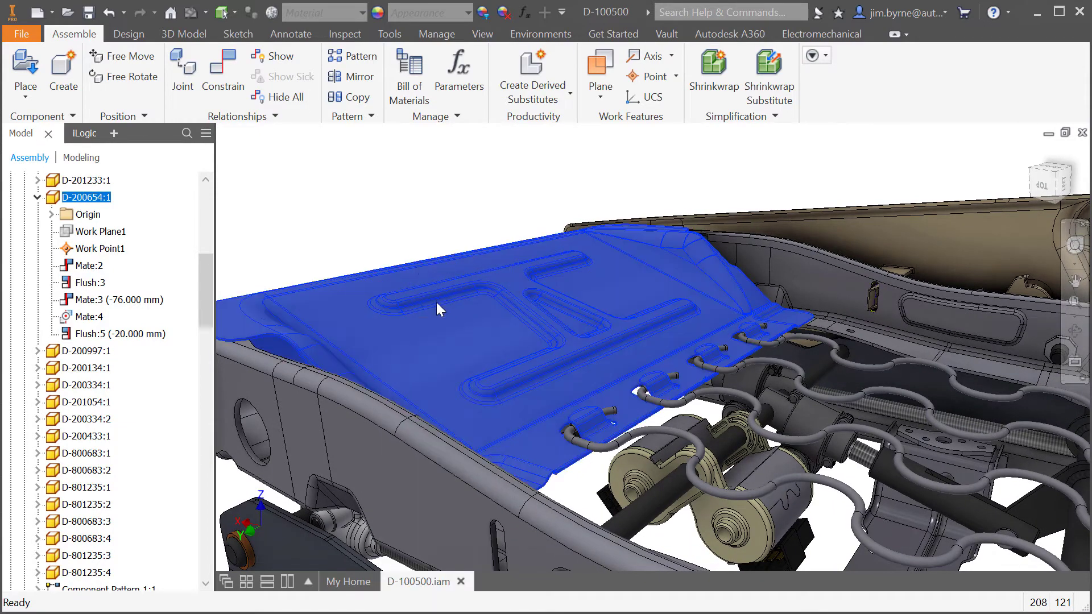
pyautogui.click(517, 277)
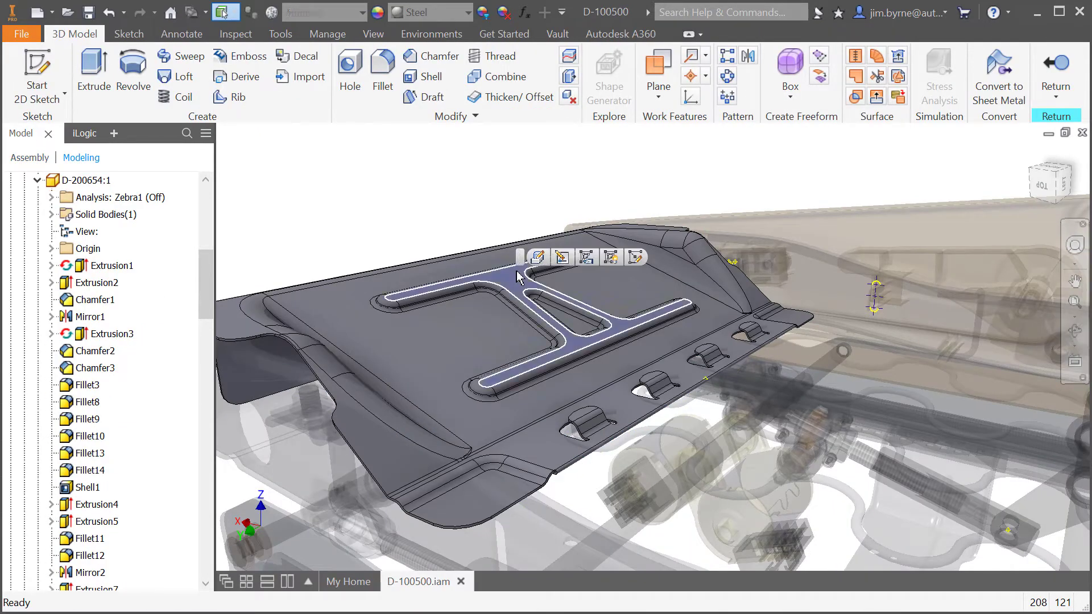
pyautogui.click(586, 257)
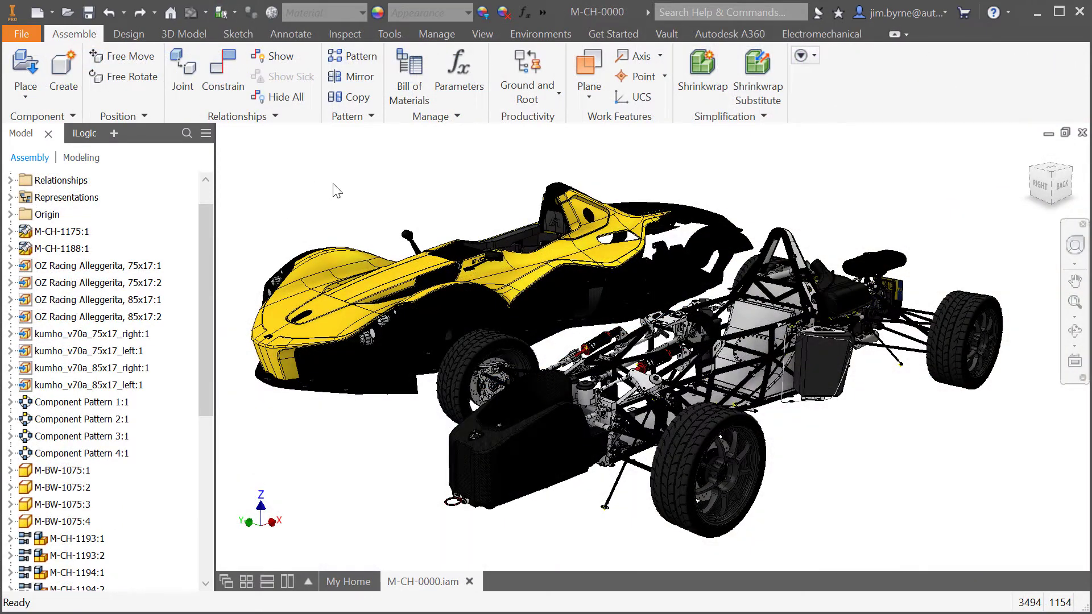
# - Ground and root car body M-BW-1024:2 with origin flush constraints, repositioned to the top
pyautogui.click(526, 76)
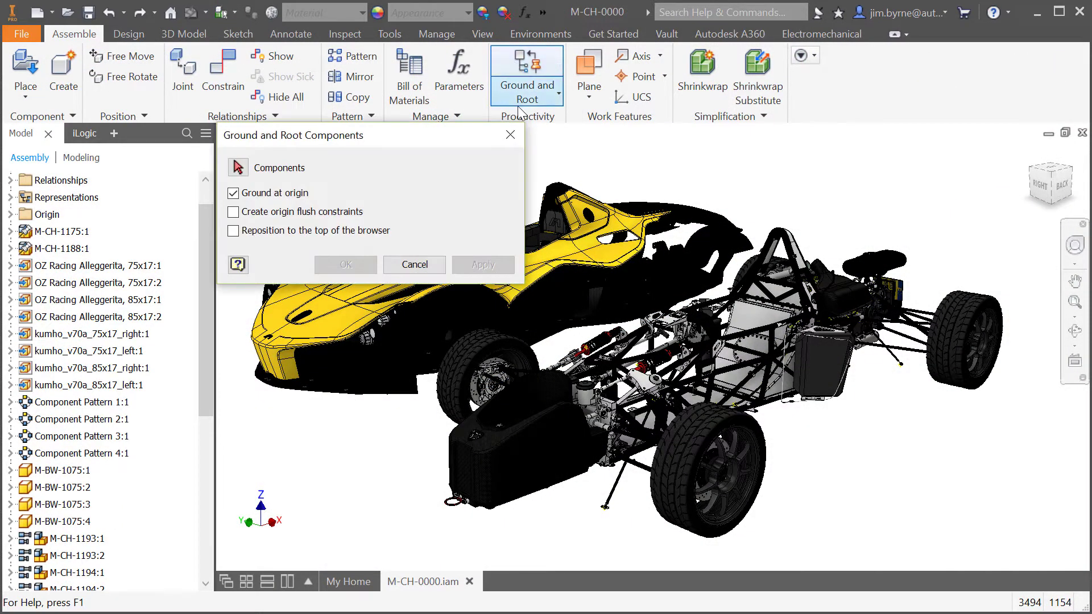
pyautogui.click(559, 248)
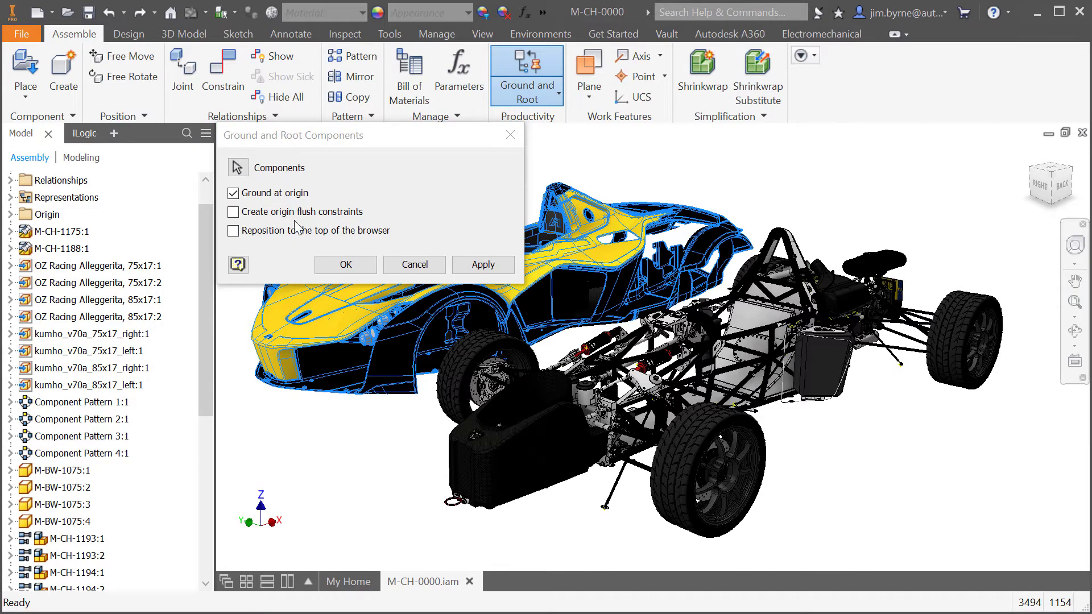
pyautogui.click(234, 212)
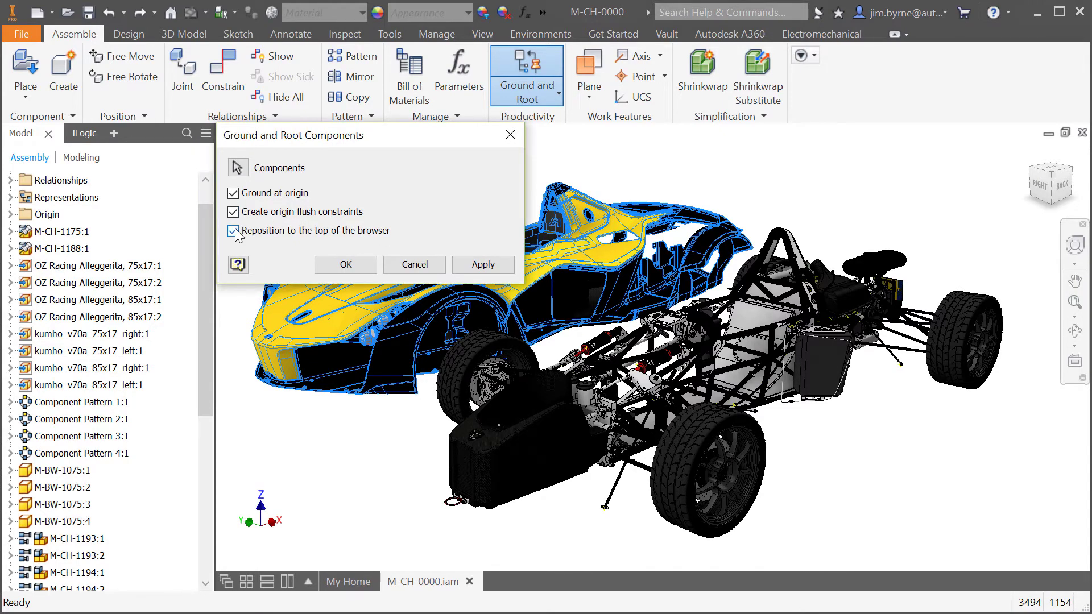
pyautogui.click(345, 267)
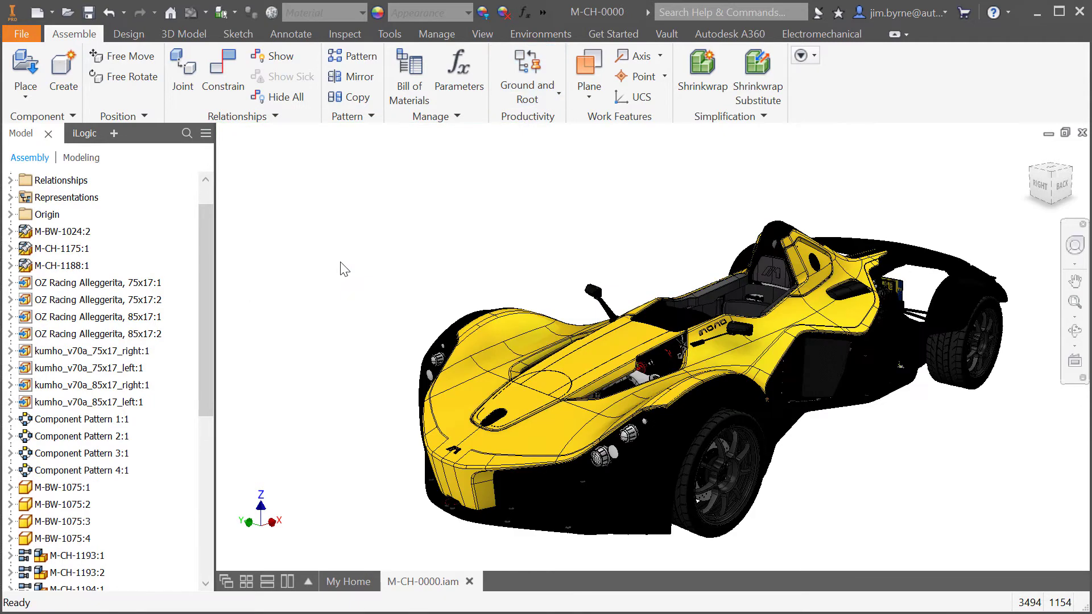
# - Expand the car body's Relationships and select its Flush:5 through Flush:7 constraints
pyautogui.click(79, 233)
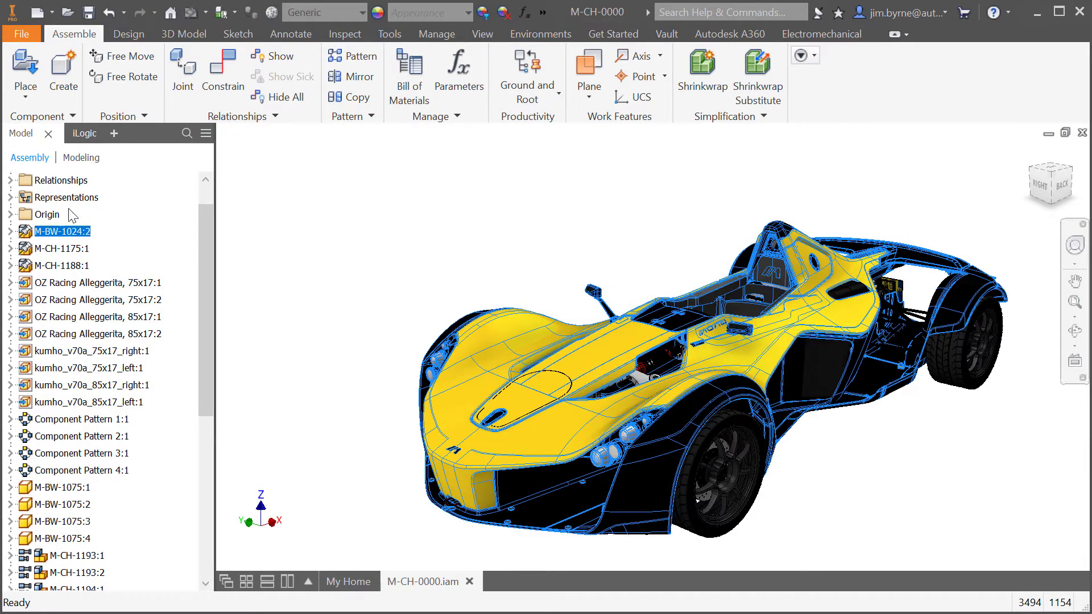
pyautogui.scroll(1, 72, 215)
pyautogui.click(11, 215)
pyautogui.moveTo(210, 254); pyautogui.dragTo(203, 394)
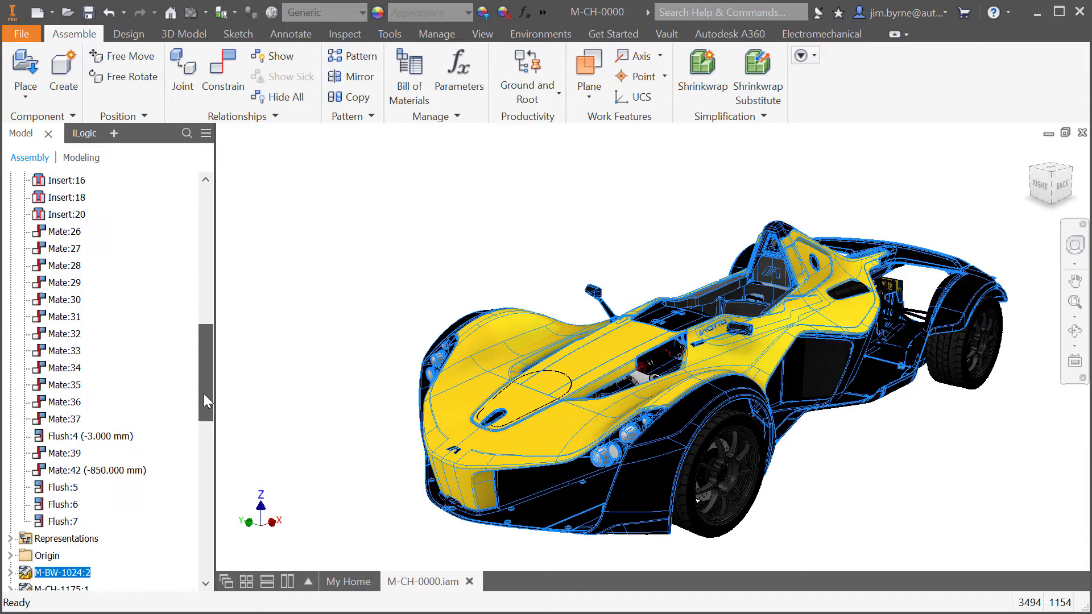
pyautogui.scroll(-3, 117, 376)
pyautogui.click(63, 316)
pyautogui.keyDown('shift'); pyautogui.click(67, 351); pyautogui.keyUp('shift')
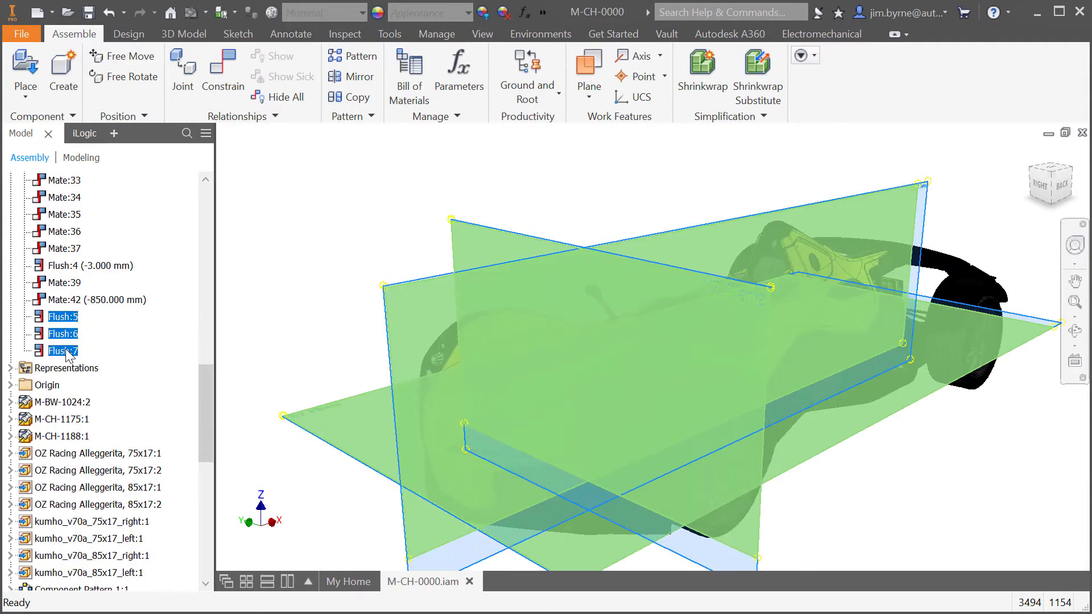
pyautogui.click(307, 211)
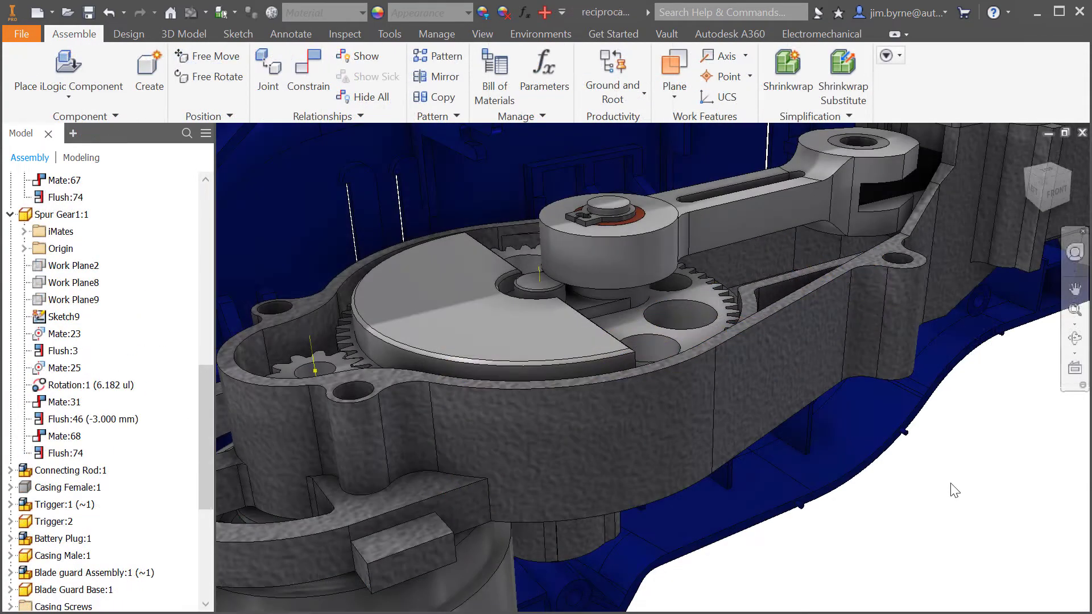
# - Suppress the spur gear's Flush:74 constraint and drag the gear to turn the crank and rod
pyautogui.click(453, 244)
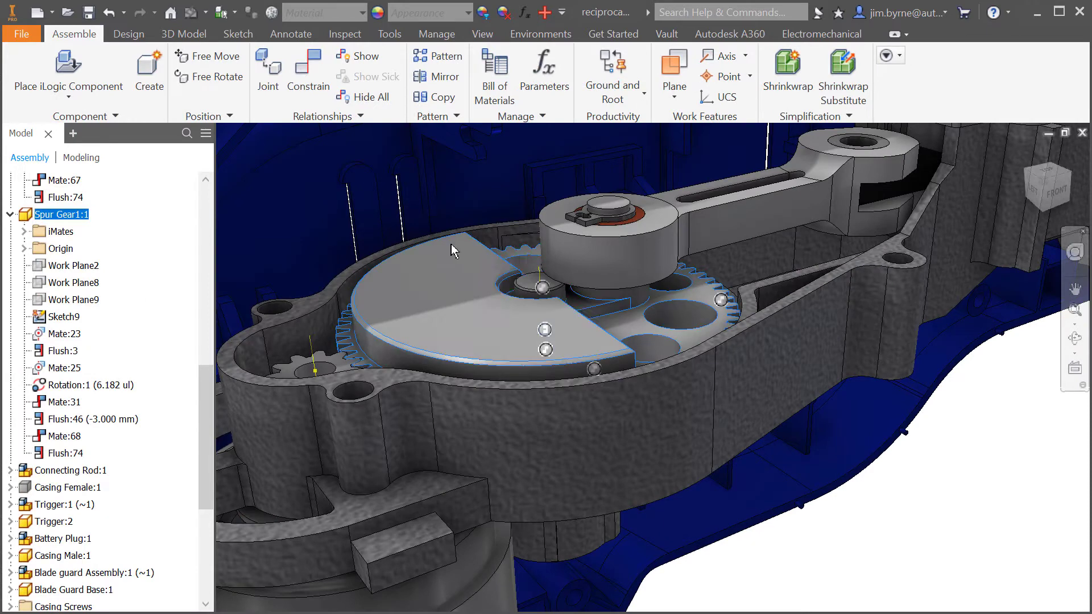
pyautogui.rightClick(452, 244)
pyautogui.click(506, 595)
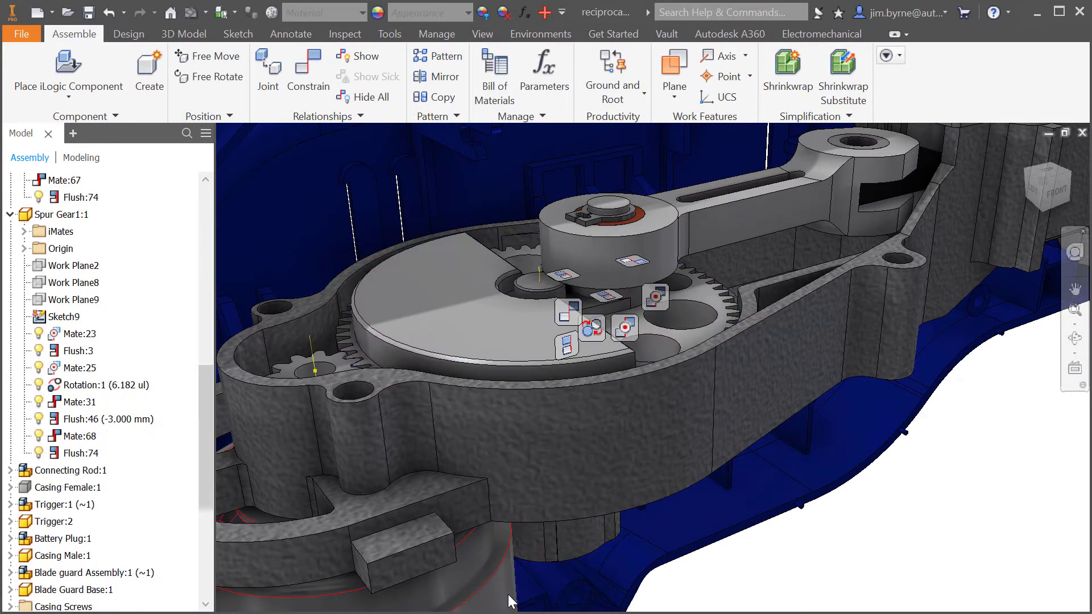
pyautogui.rightClick(567, 346)
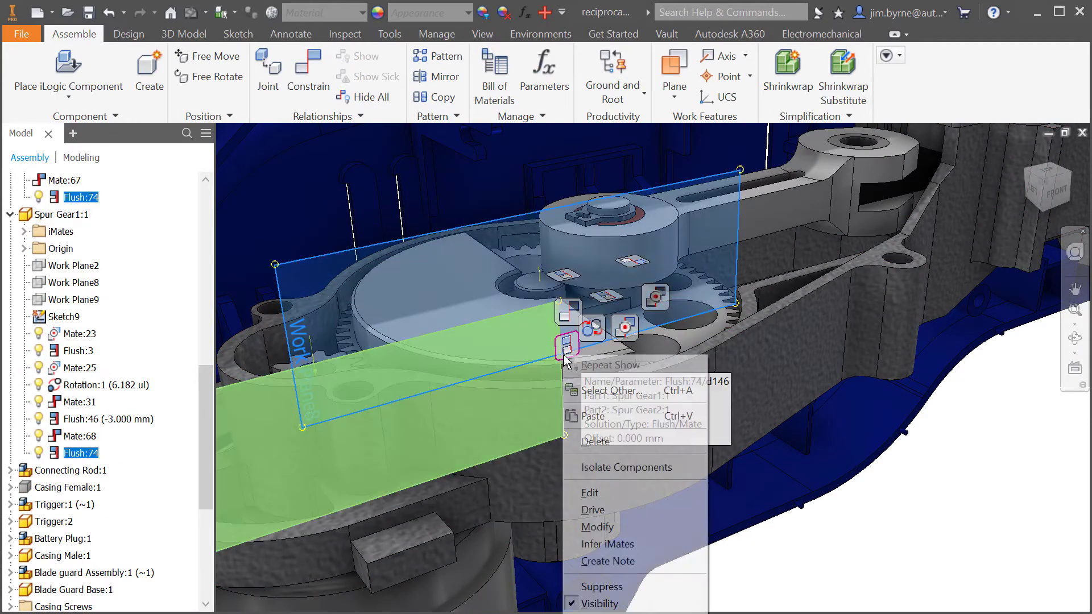
pyautogui.click(595, 586)
pyautogui.moveTo(639, 373); pyautogui.dragTo(575, 355)
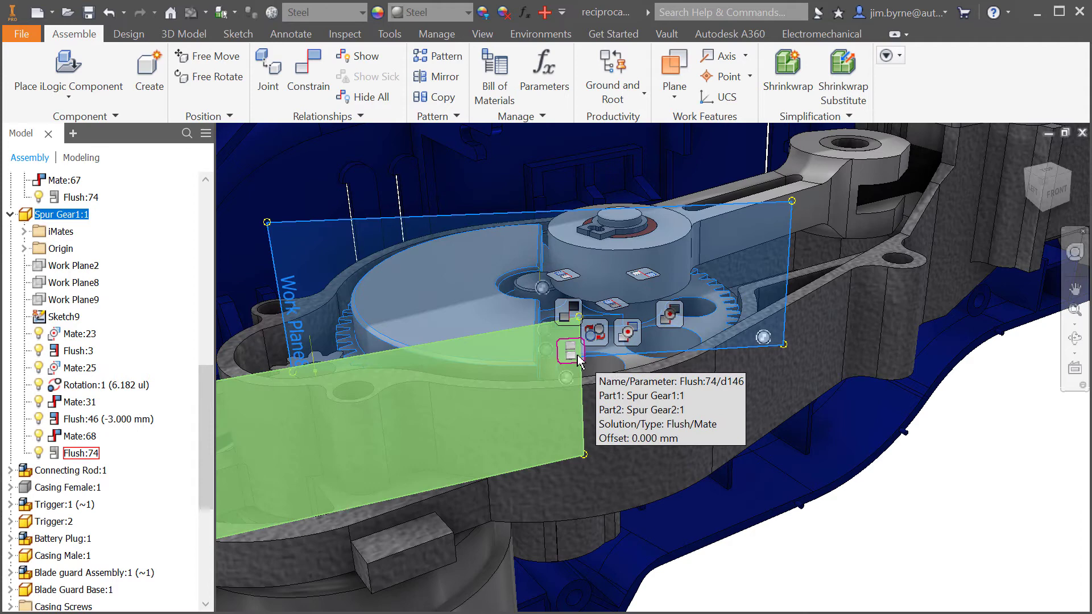
# - Try changing Flush:74 to an Angle constraint, cancel, and hide all relationship markers
pyautogui.rightClick(579, 359)
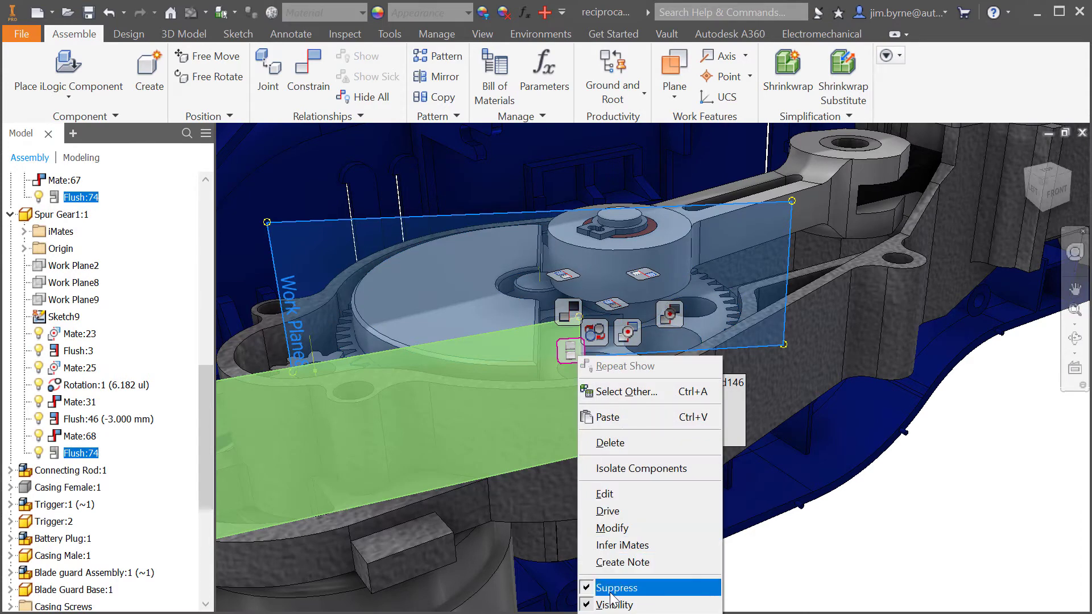
pyautogui.click(605, 493)
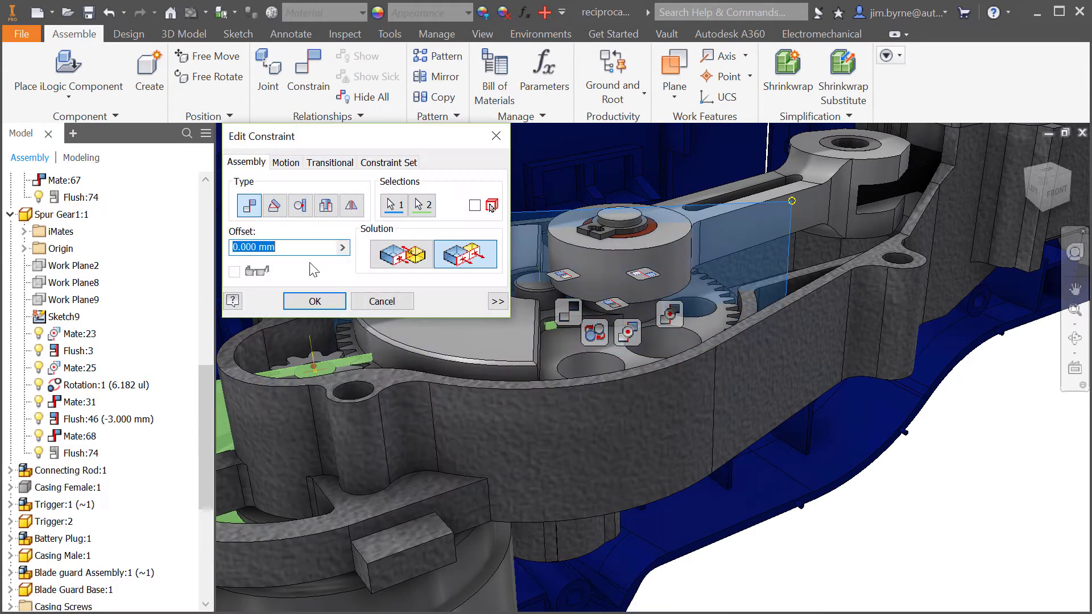
pyautogui.click(274, 206)
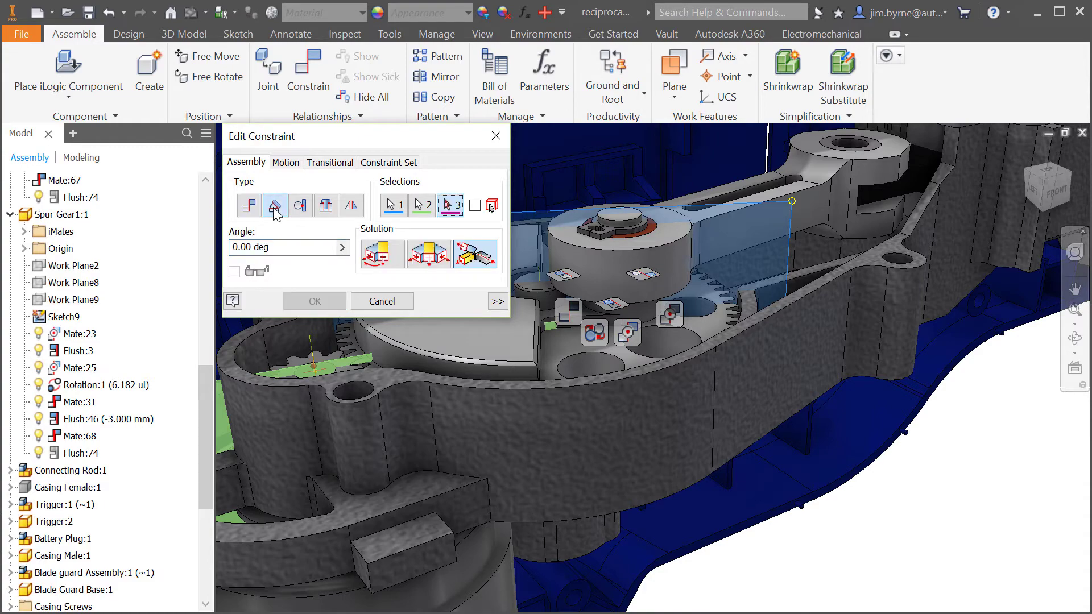
pyautogui.click(374, 299)
pyautogui.click(366, 98)
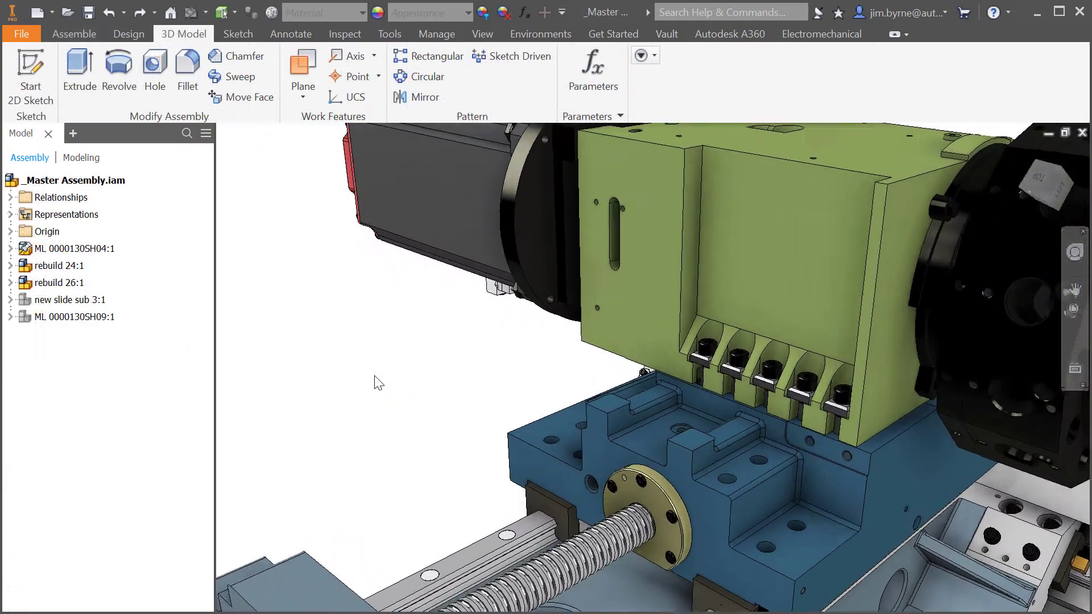
# - Chamfer the blue base block's pocket edge chain by 2 mm
pyautogui.scroll(-10, 375, 383)
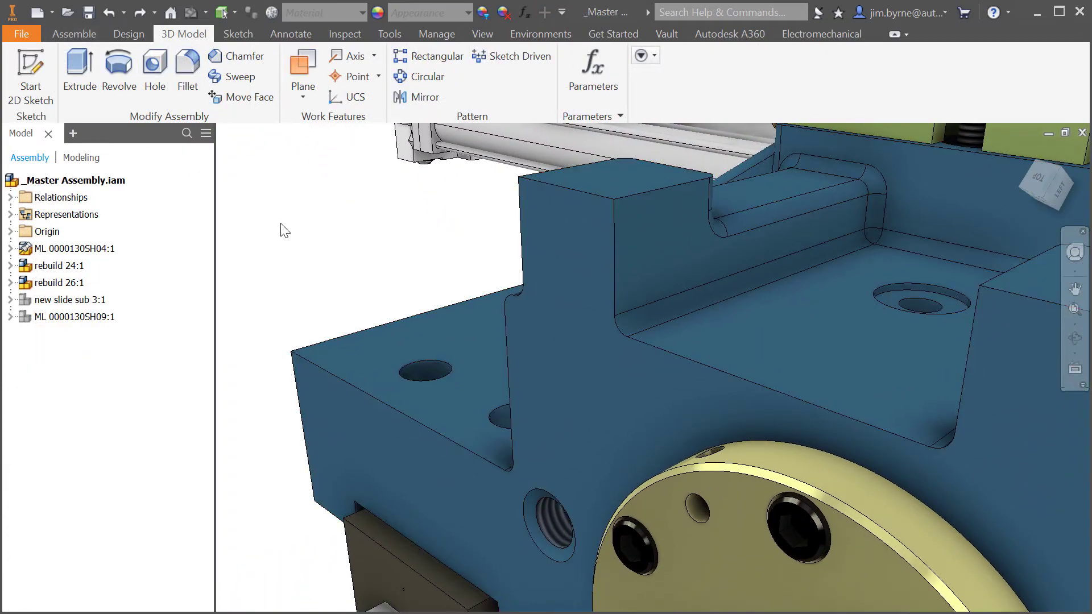
pyautogui.click(239, 56)
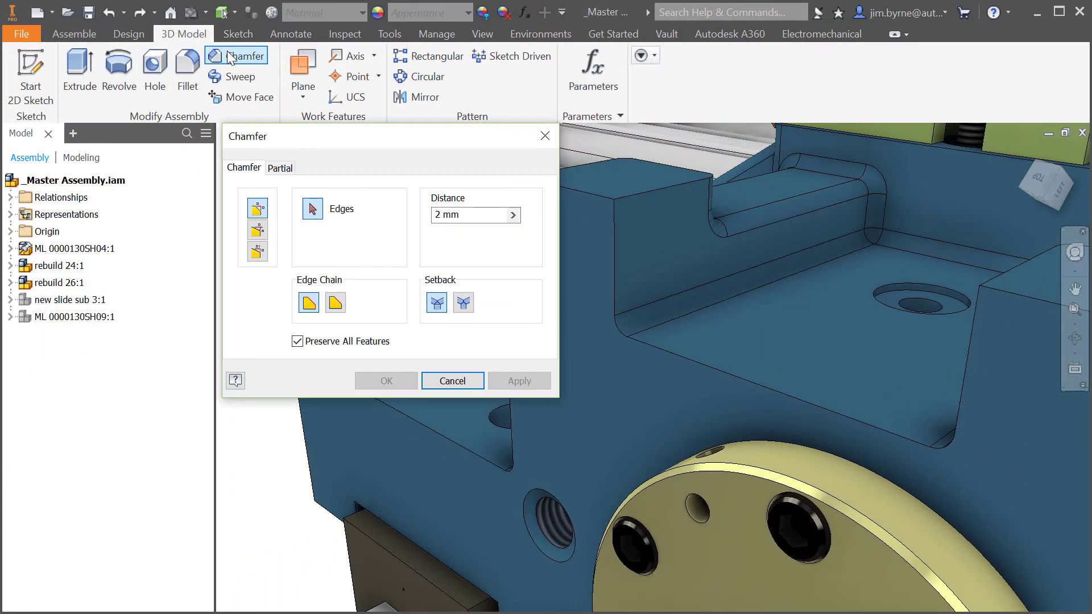
pyautogui.click(614, 276)
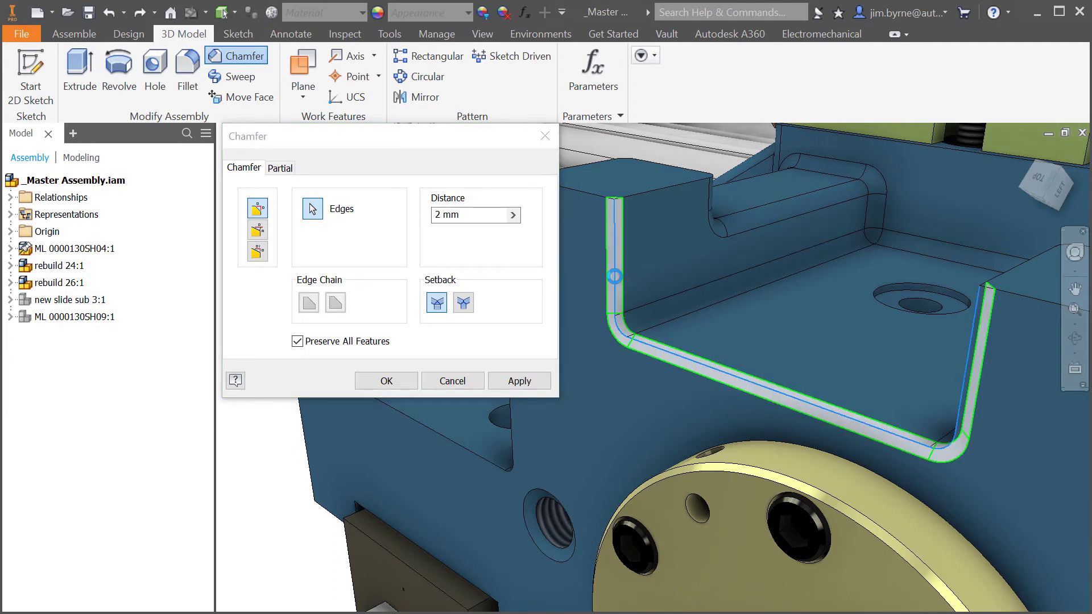
pyautogui.click(407, 376)
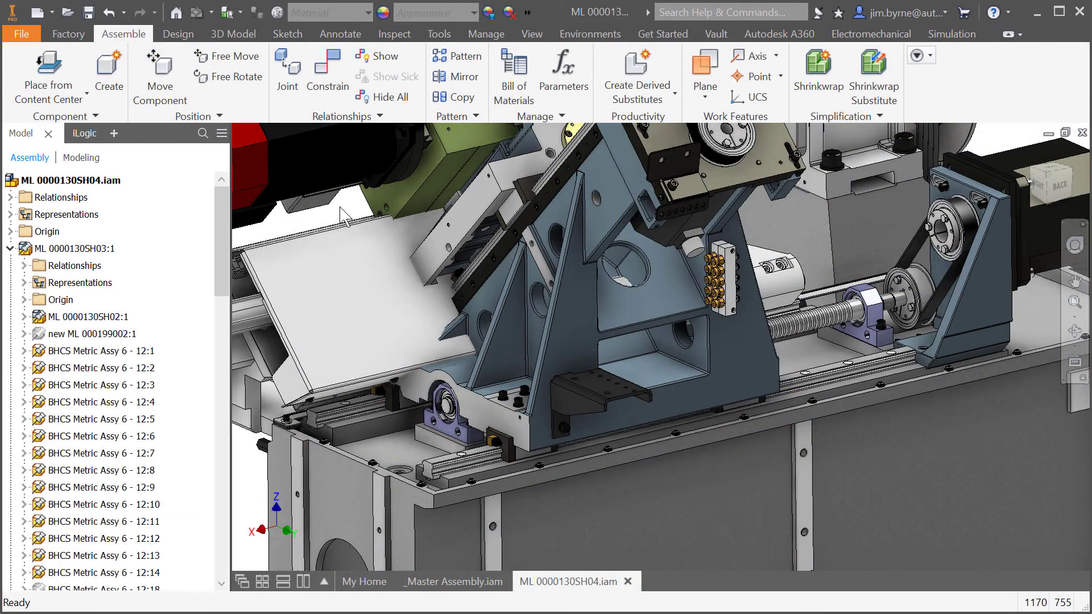
# - Search the Content Center for 'bushing' and preview the Head bushing sizes
pyautogui.click(48, 73)
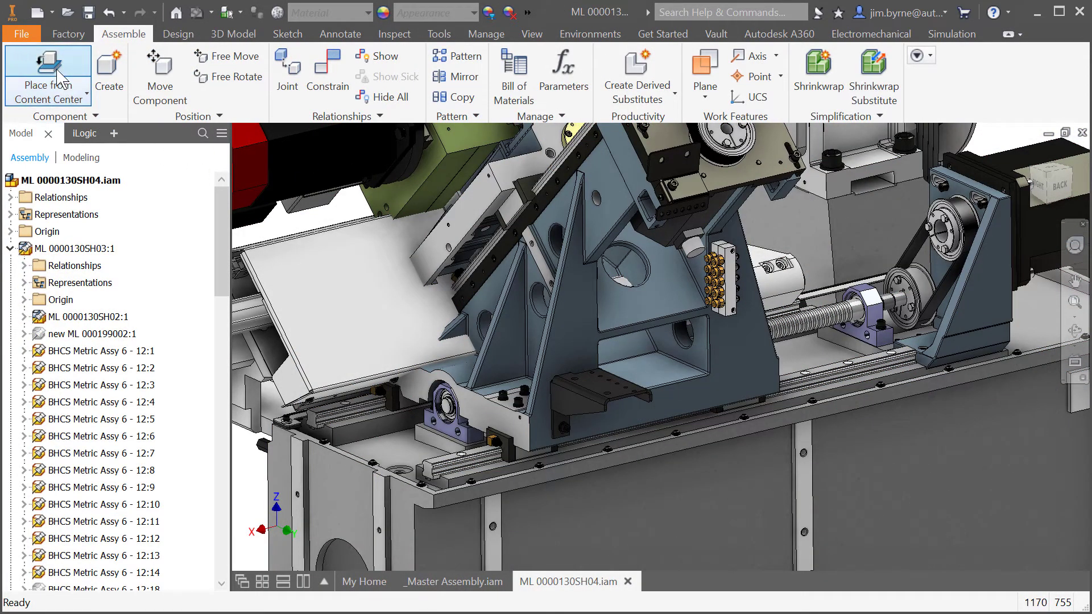
pyautogui.click(260, 97)
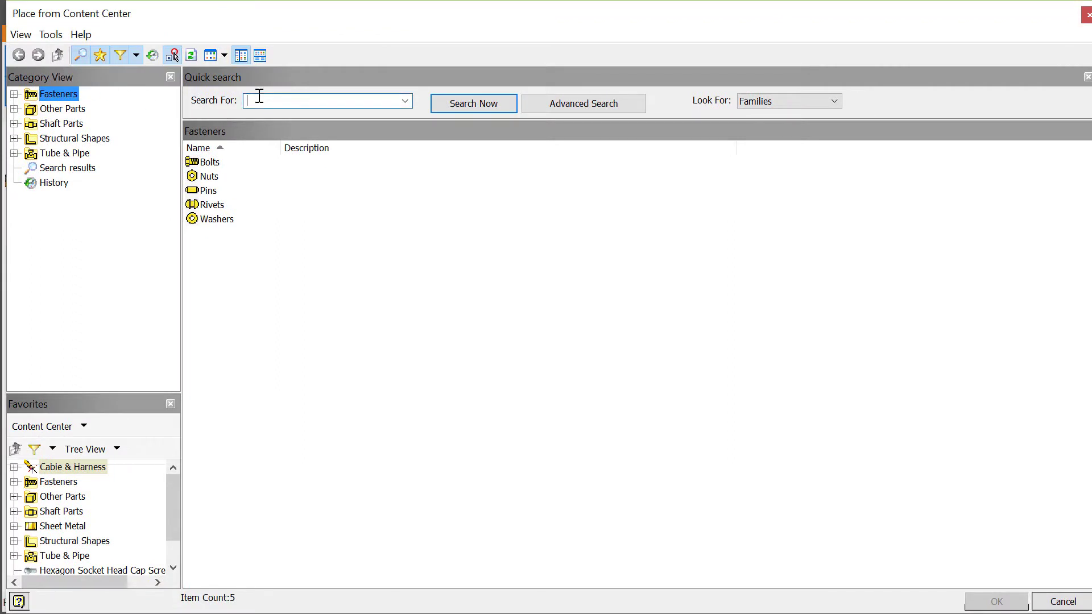
pyautogui.press('Return')
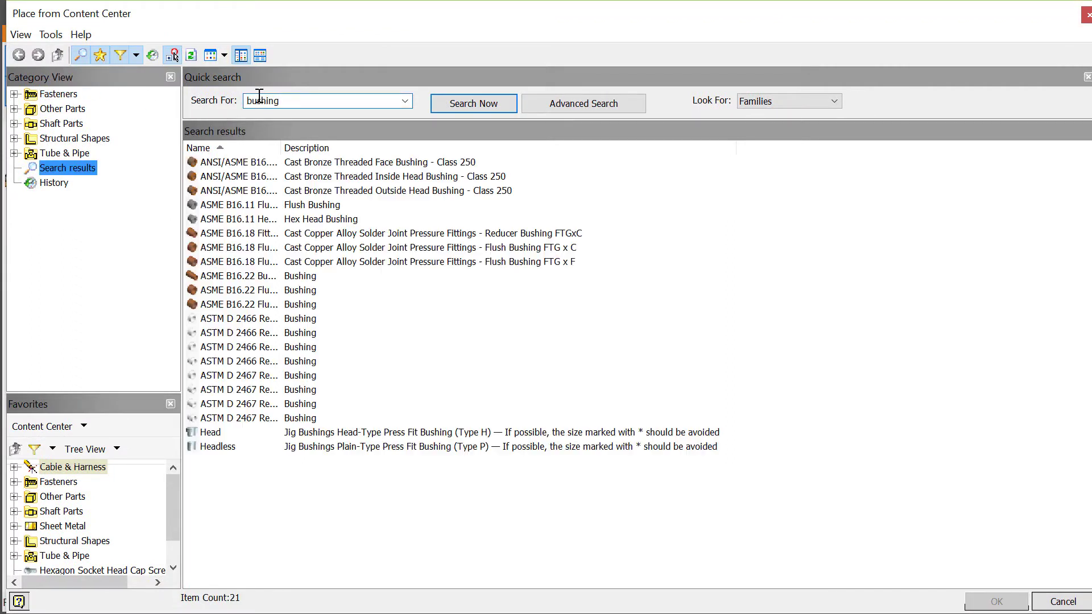
pyautogui.doubleClick(211, 435)
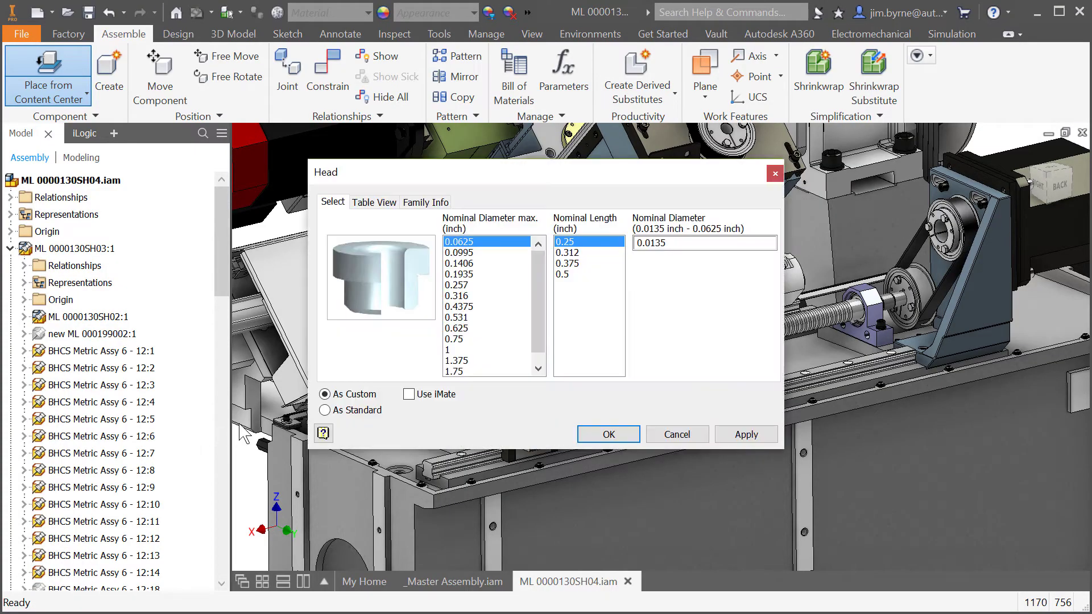
pyautogui.click(677, 435)
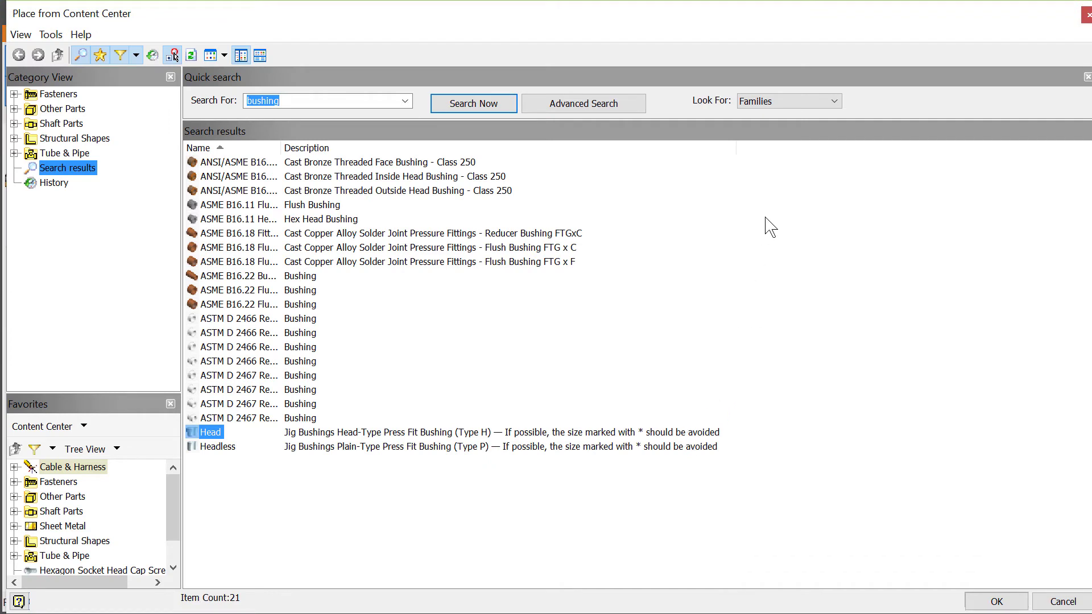
# - Search Members for '112-40' and place the ANSI B94.33 - H-112-40 head bushing
pyautogui.click(785, 101)
pyautogui.click(776, 122)
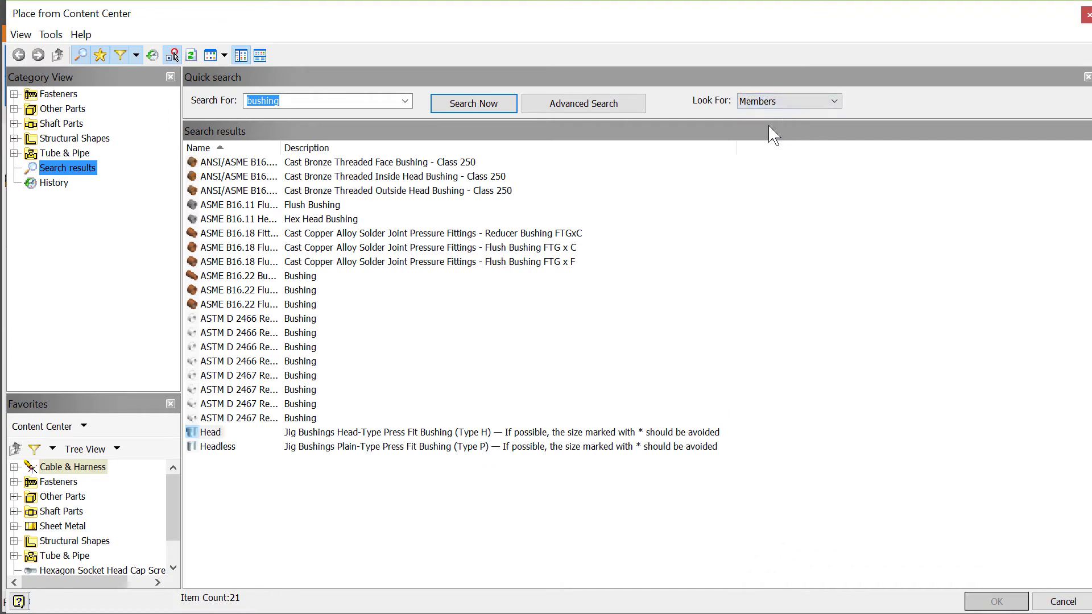
pyautogui.click(292, 104)
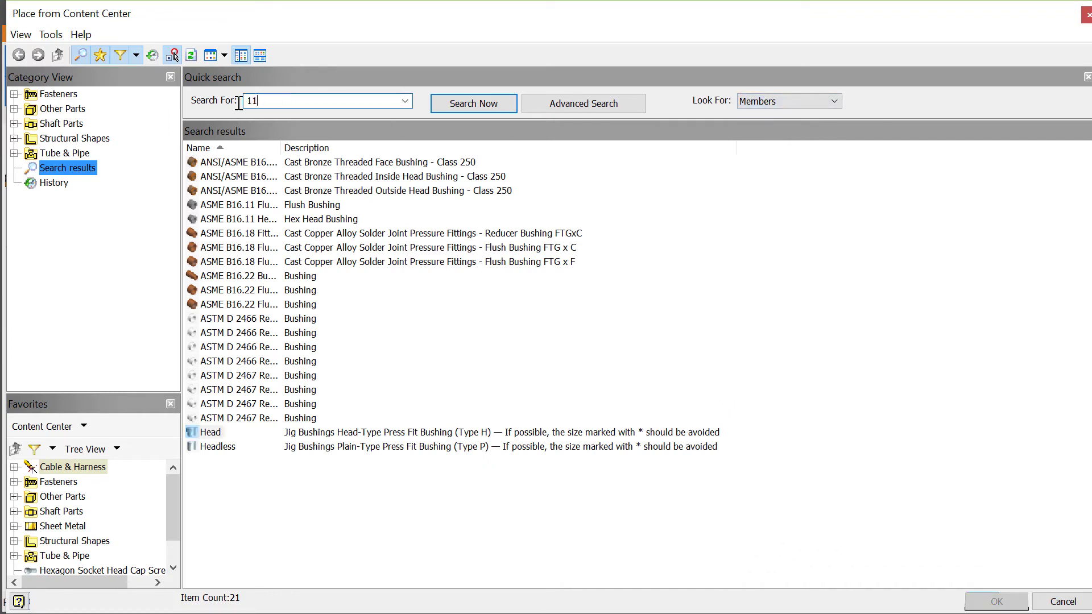
pyautogui.press('Return')
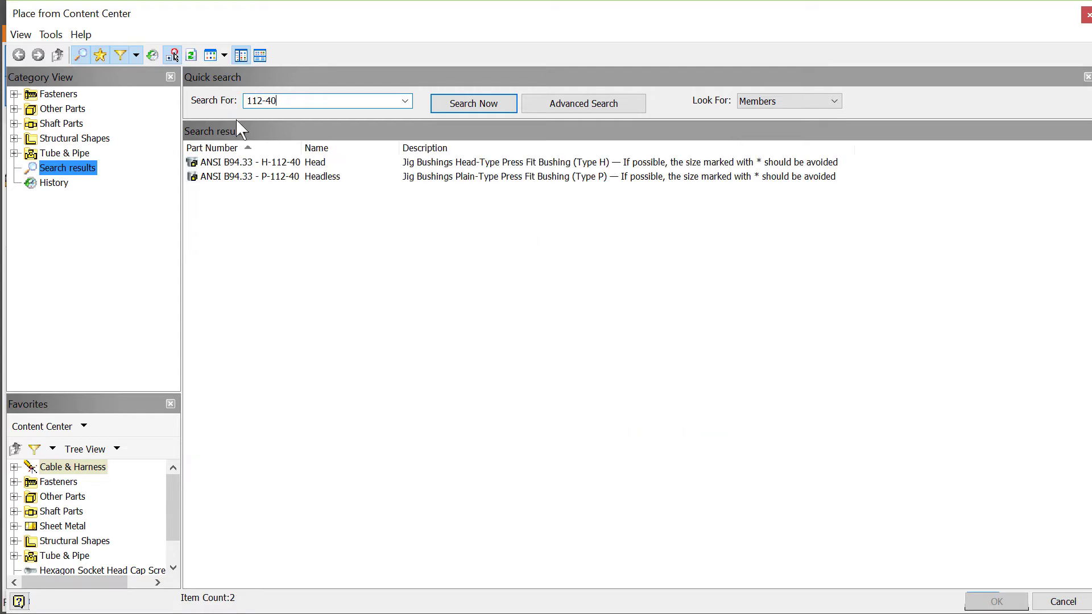
pyautogui.doubleClick(230, 163)
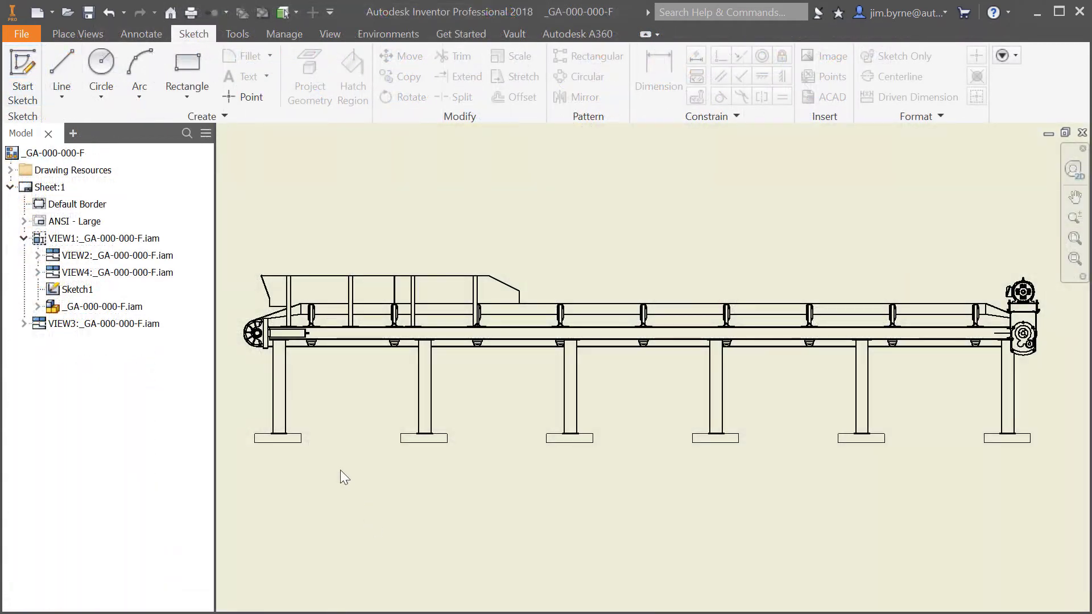
# - Edit Sketch1 and select the support foot profiles as hatch regions
pyautogui.doubleClick(298, 443)
pyautogui.click(355, 85)
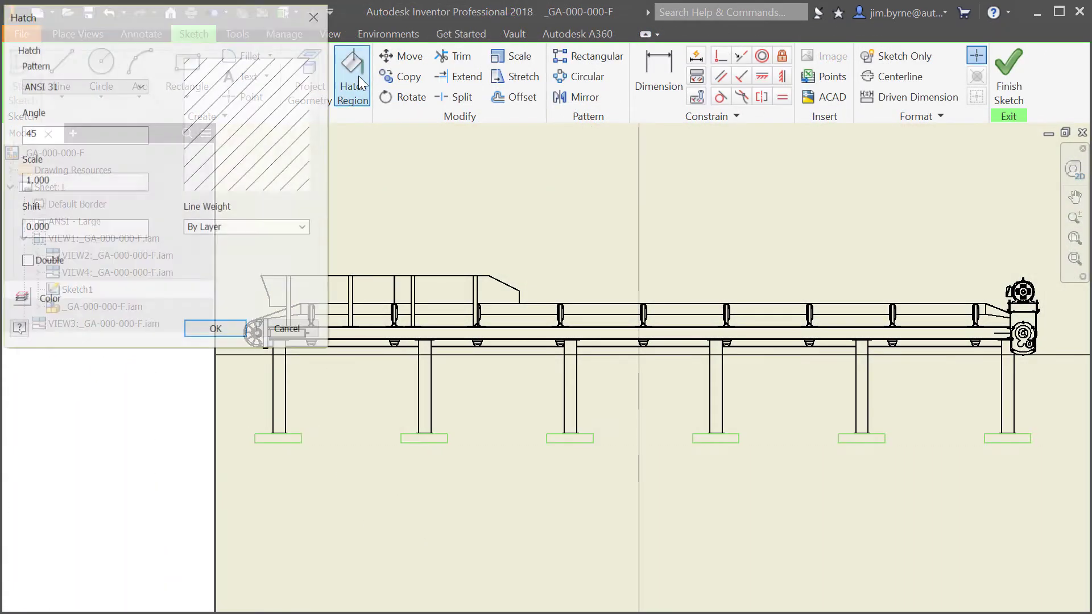
pyautogui.click(297, 438)
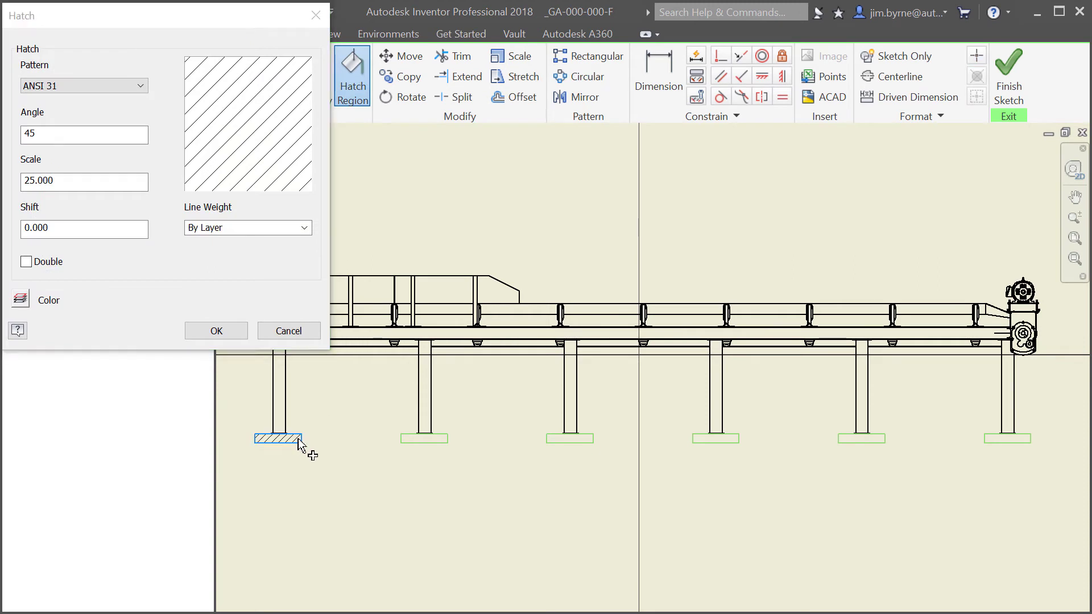
pyautogui.click(432, 441)
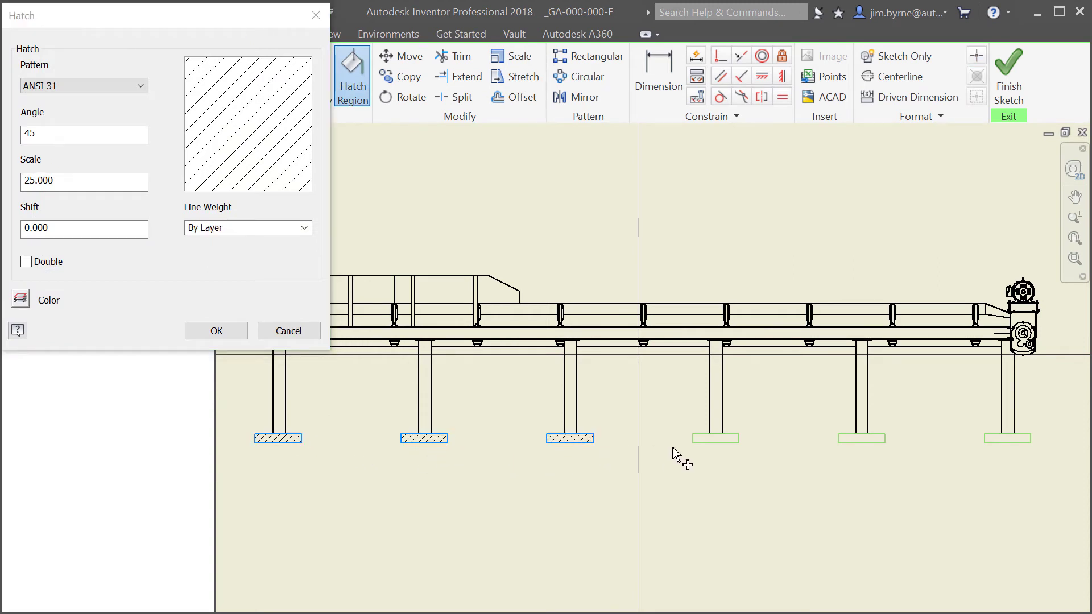
pyautogui.click(712, 442)
pyautogui.click(850, 442)
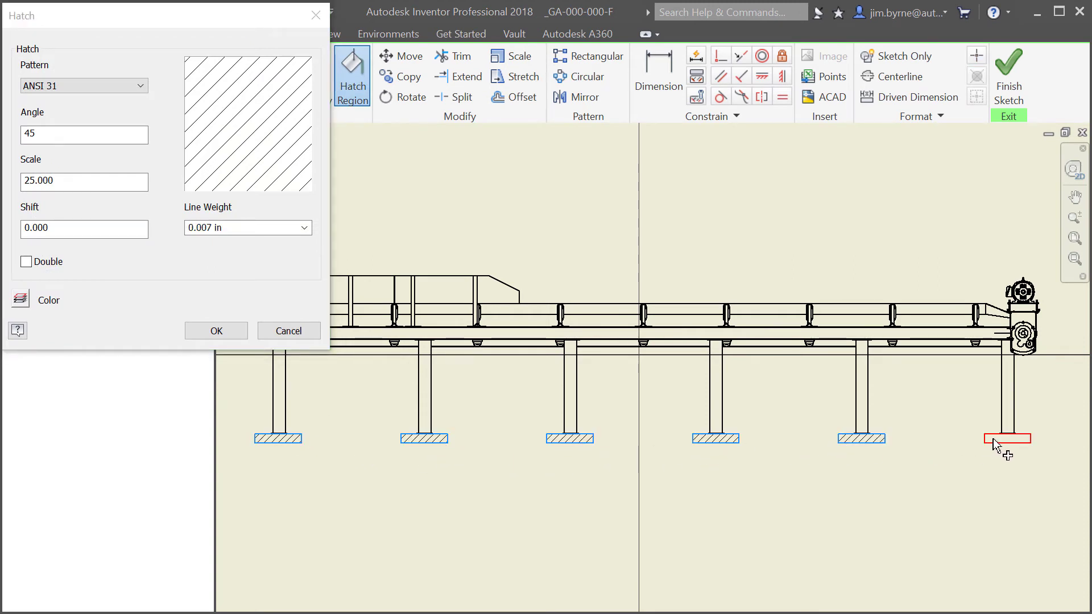
# - Apply the AR-CONC concrete hatch pattern at scale 25 to the feet
pyautogui.scroll(5, 996, 447)
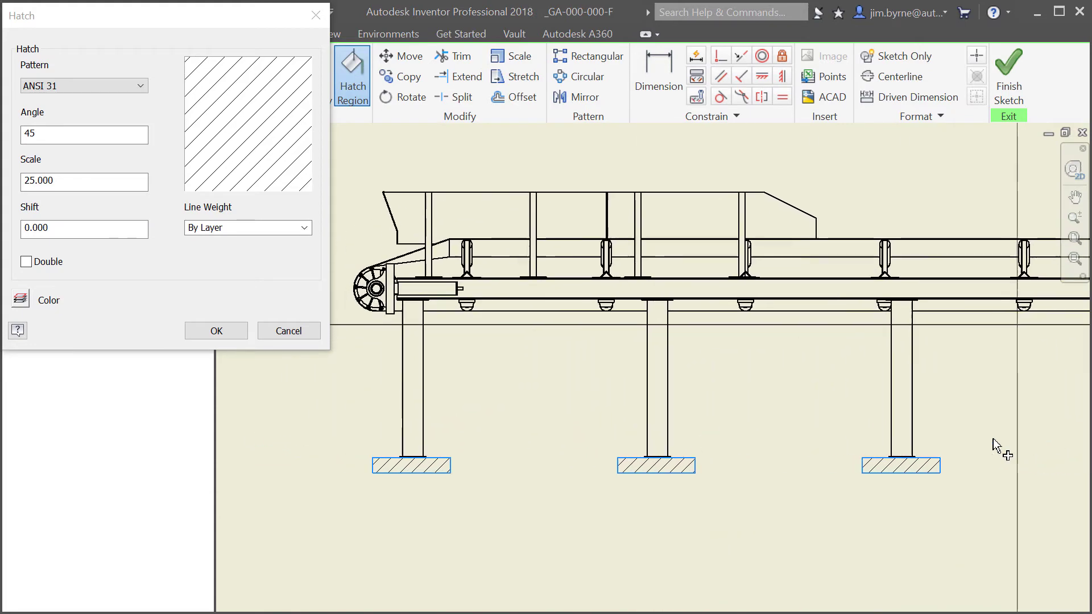
pyautogui.scroll(2, 995, 446)
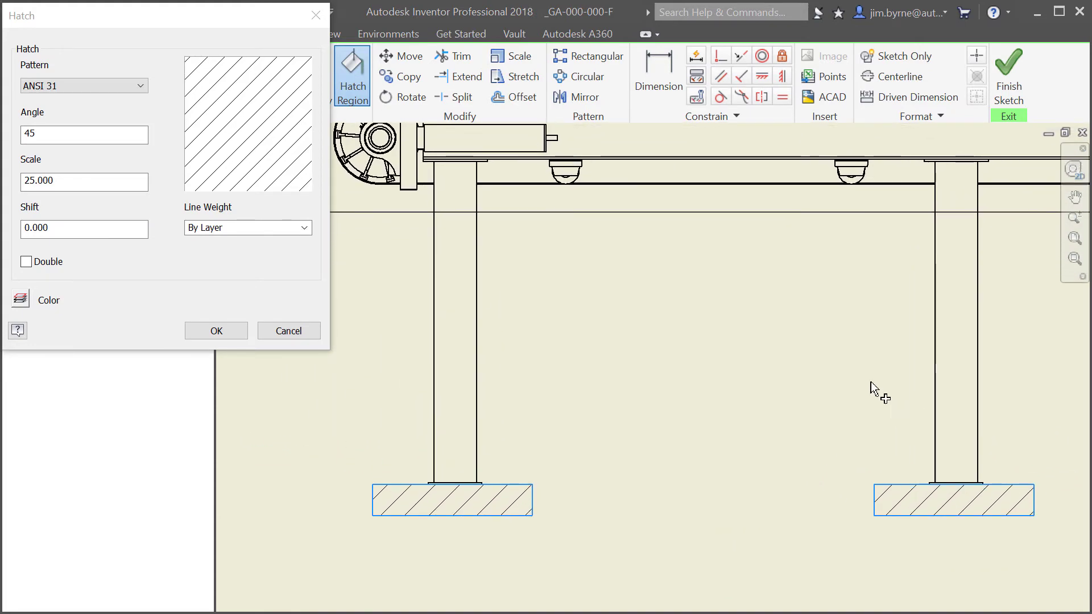
pyautogui.click(90, 88)
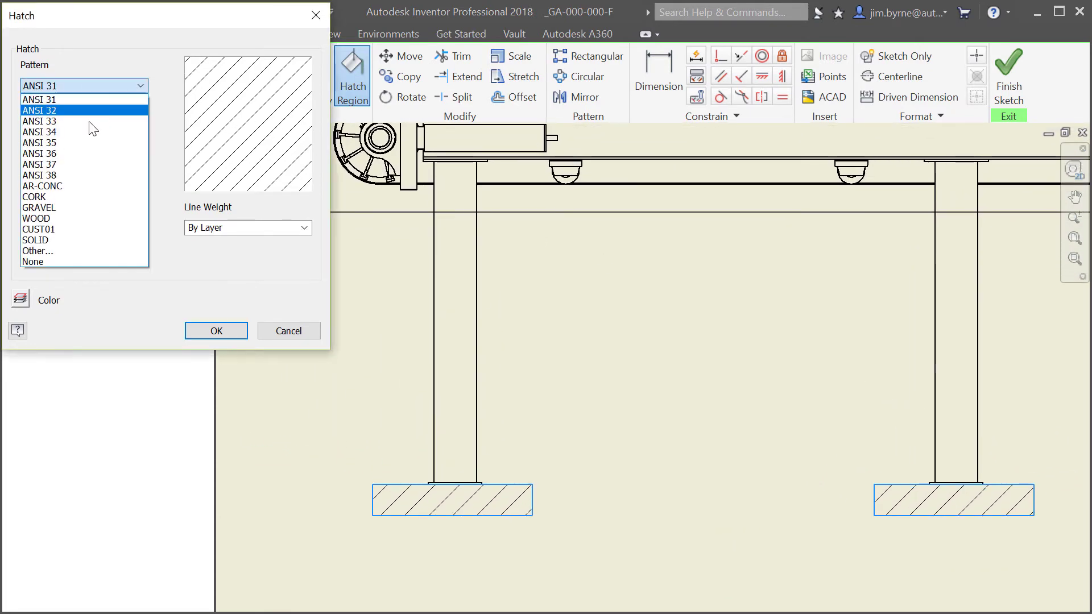
pyautogui.click(80, 185)
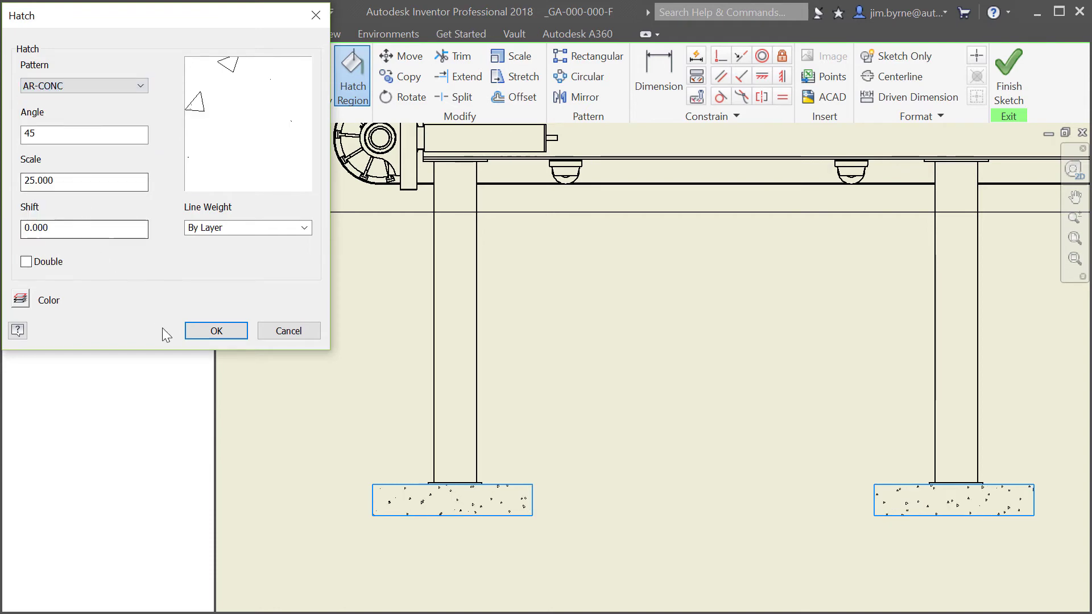
pyautogui.click(206, 333)
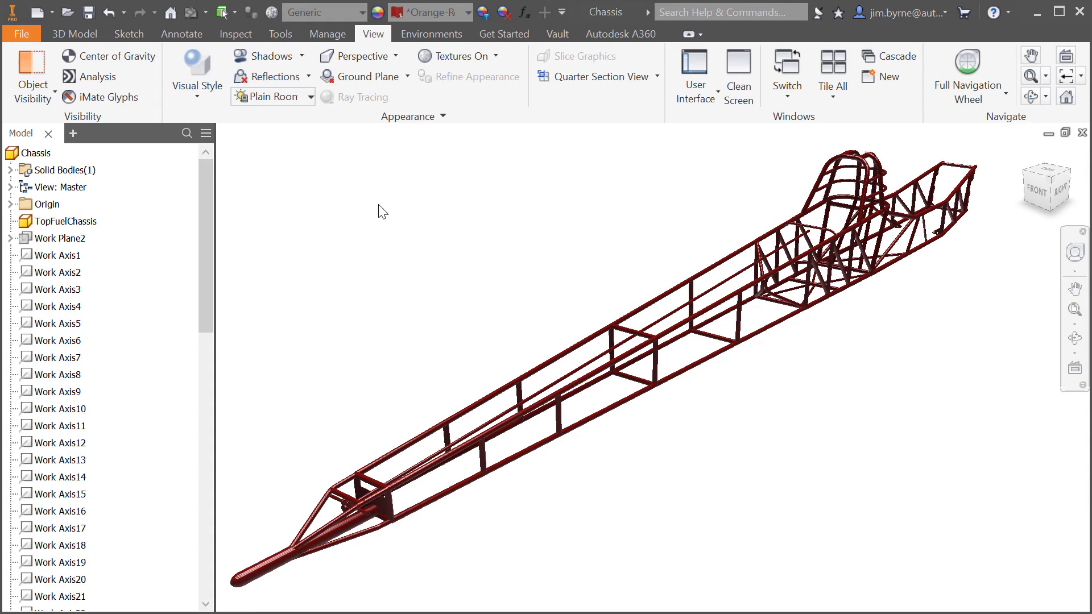
# - Save the Chassis model as a PNG image with the Transparent Background option enabled
pyautogui.click(17, 37)
pyautogui.moveTo(72, 253)
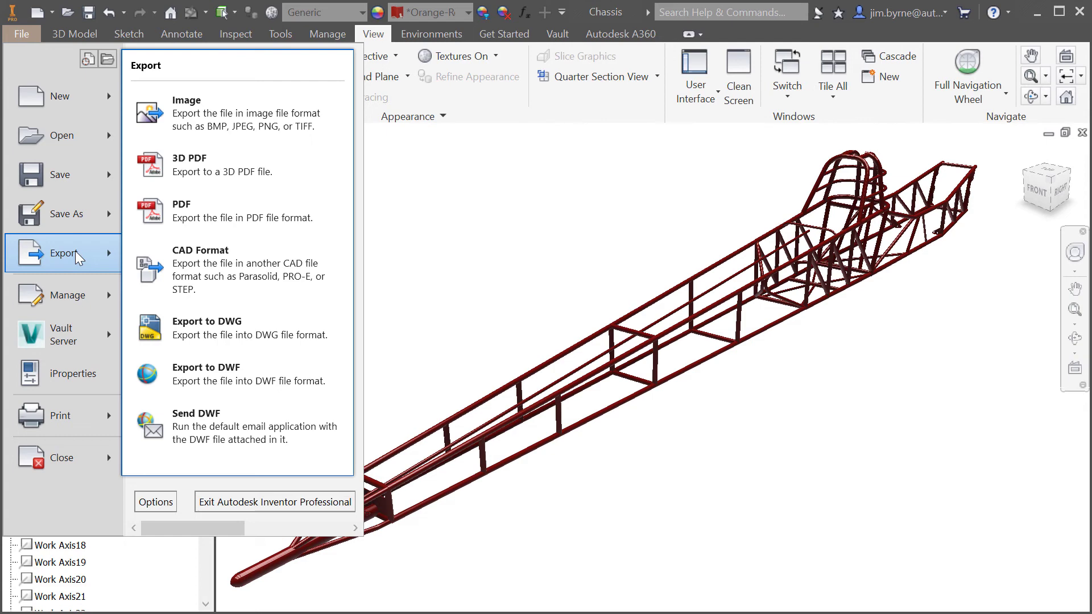
pyautogui.click(199, 117)
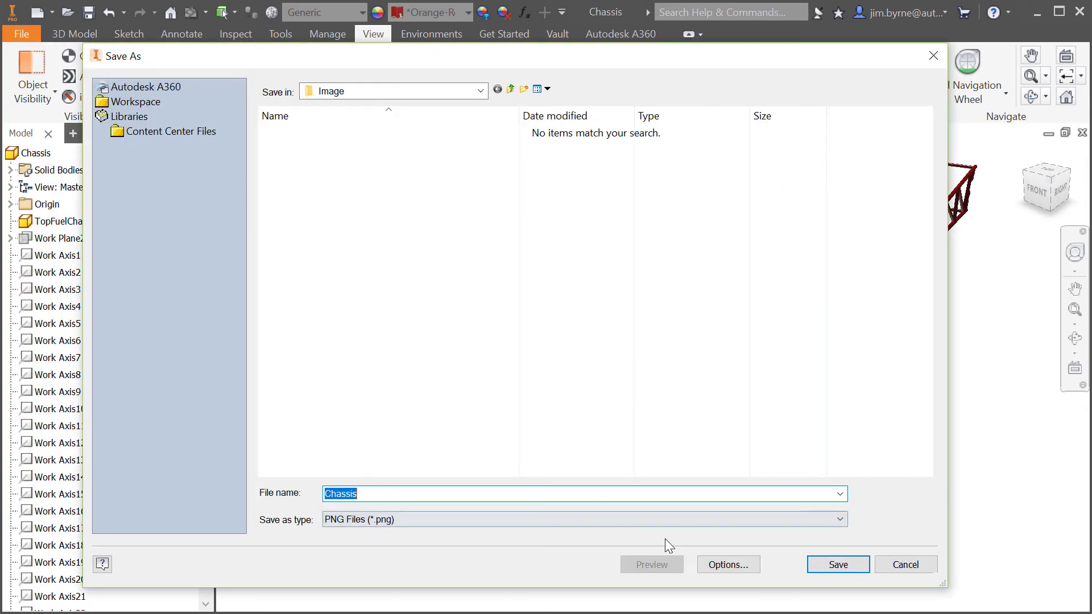
pyautogui.click(728, 565)
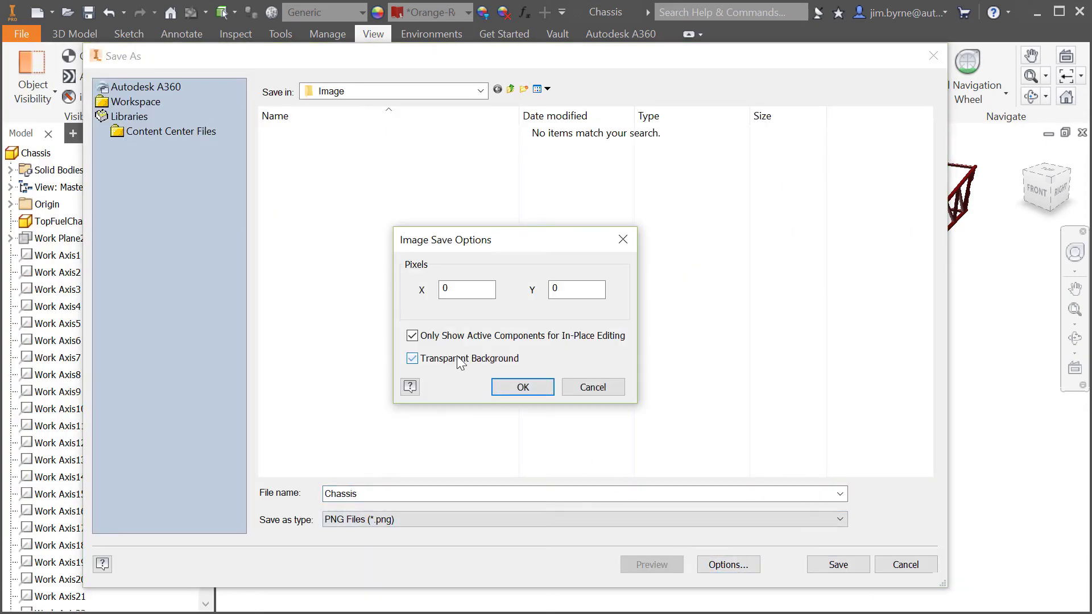
pyautogui.click(412, 358)
pyautogui.click(523, 387)
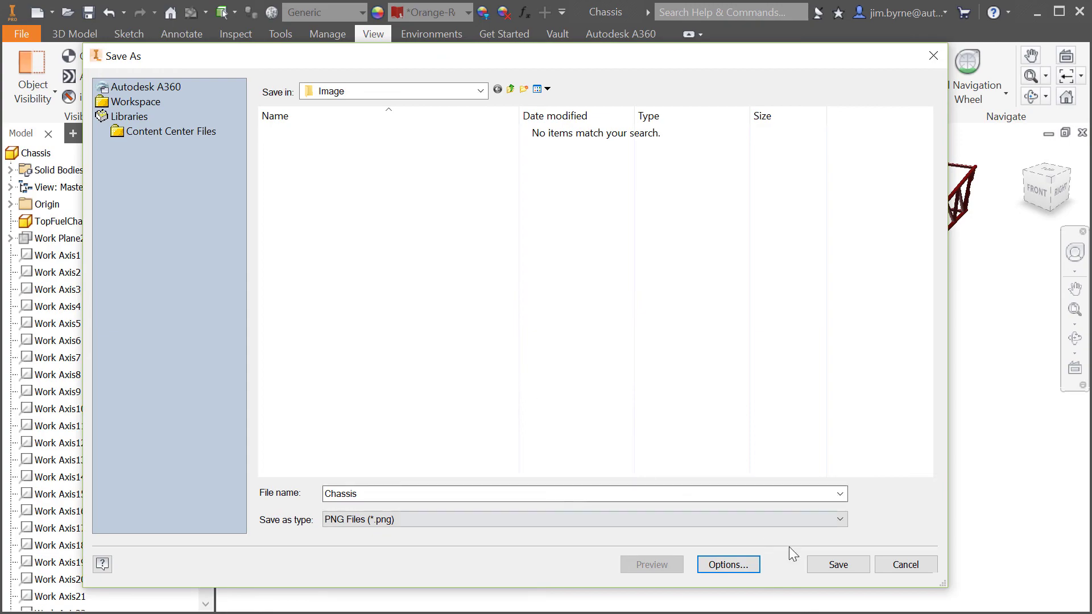
pyautogui.click(818, 562)
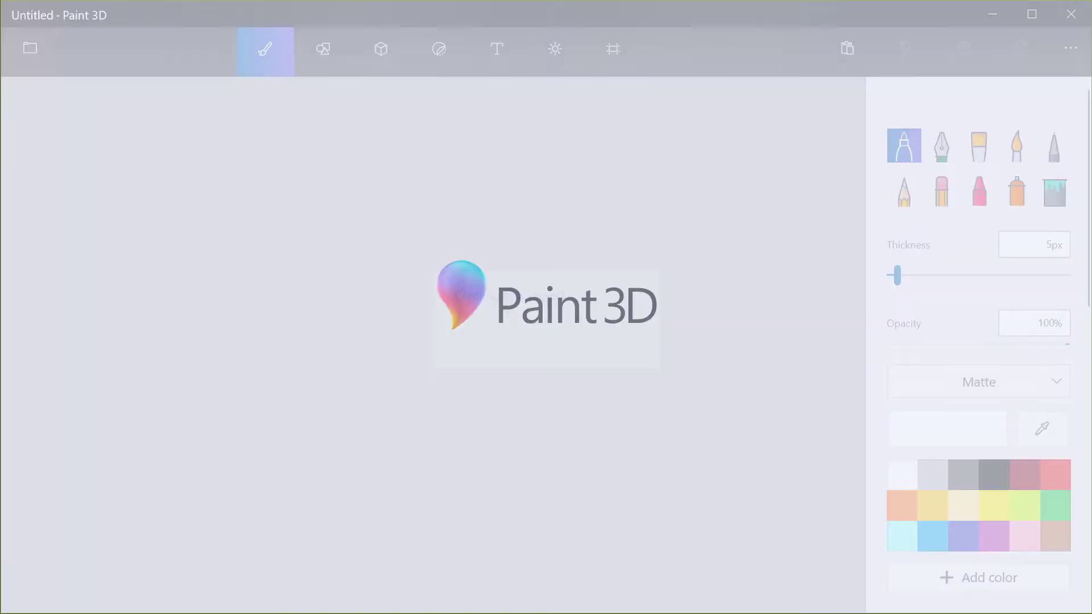